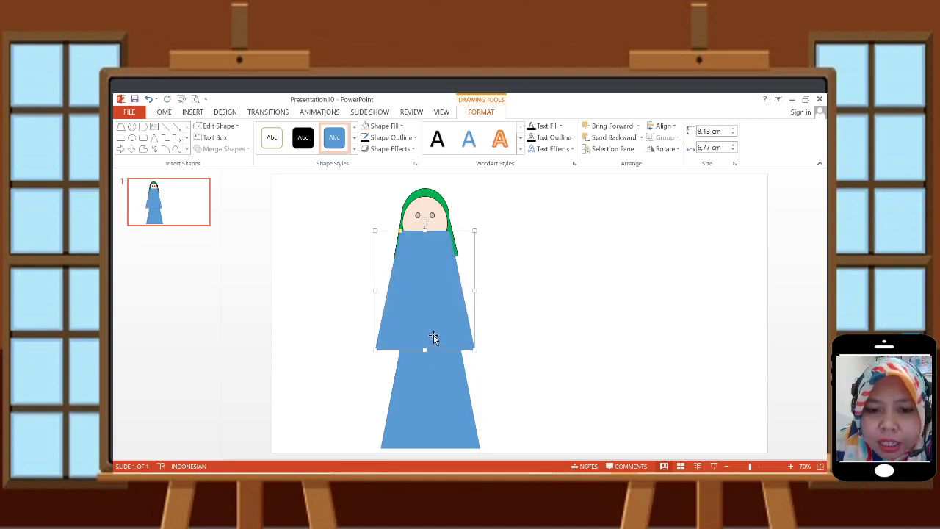
# Edit the points of the upper blue trapezoid to bow its bottom edge slightly downward into a curved hem.
pyautogui.rightClick(433, 335)
pyautogui.click(461, 219)
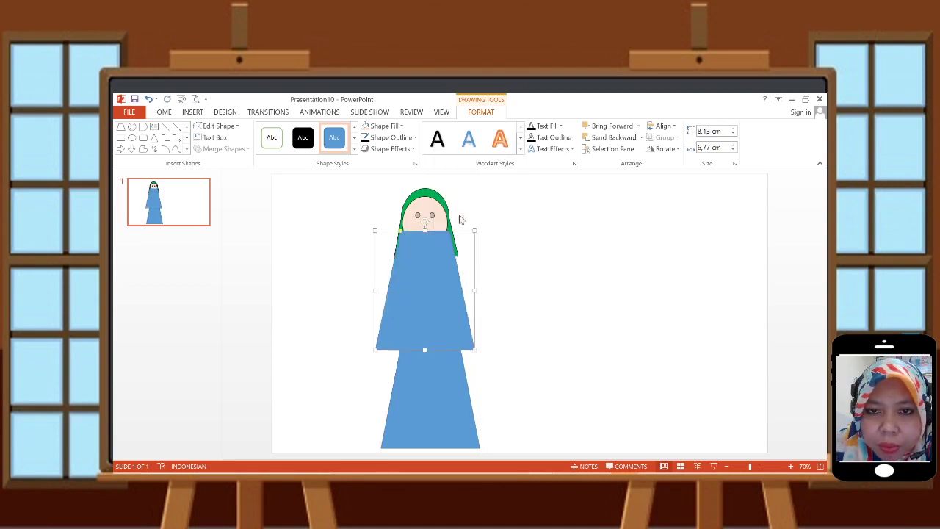
pyautogui.click(428, 351)
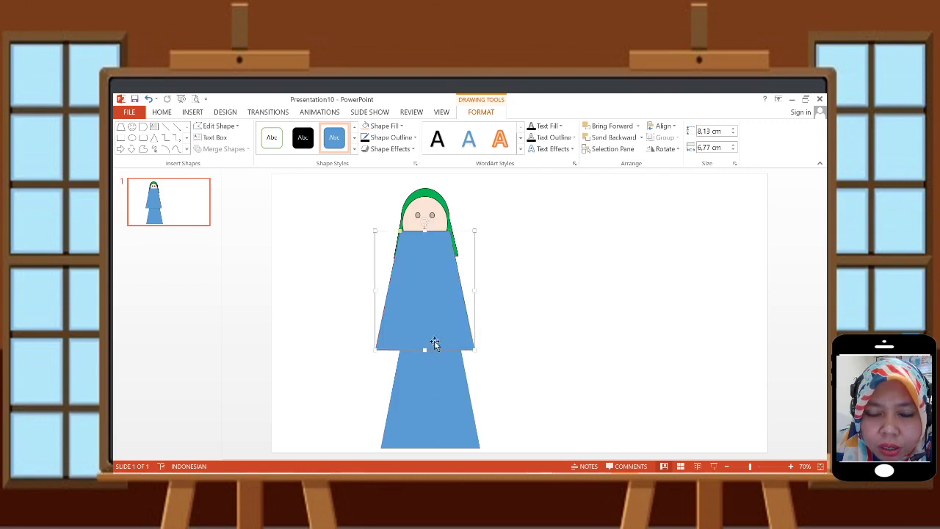
pyautogui.rightClick(420, 297)
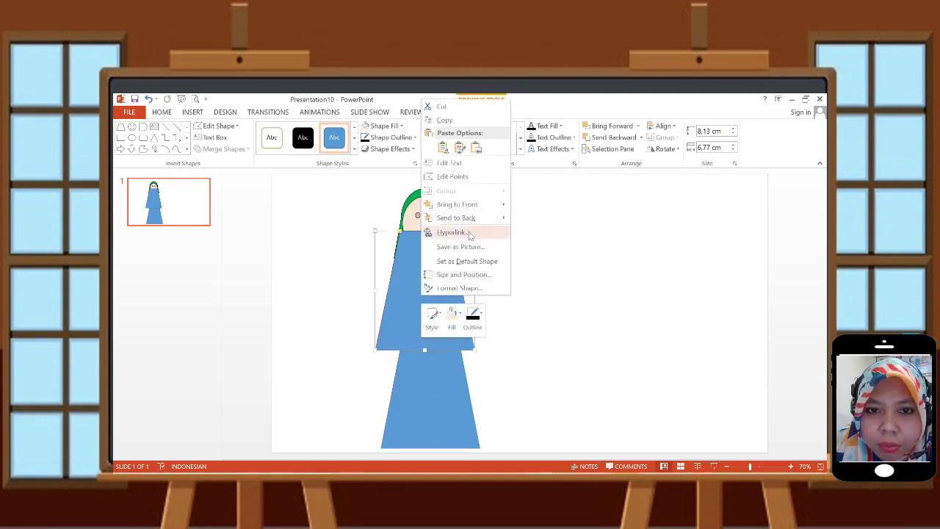
pyautogui.click(451, 177)
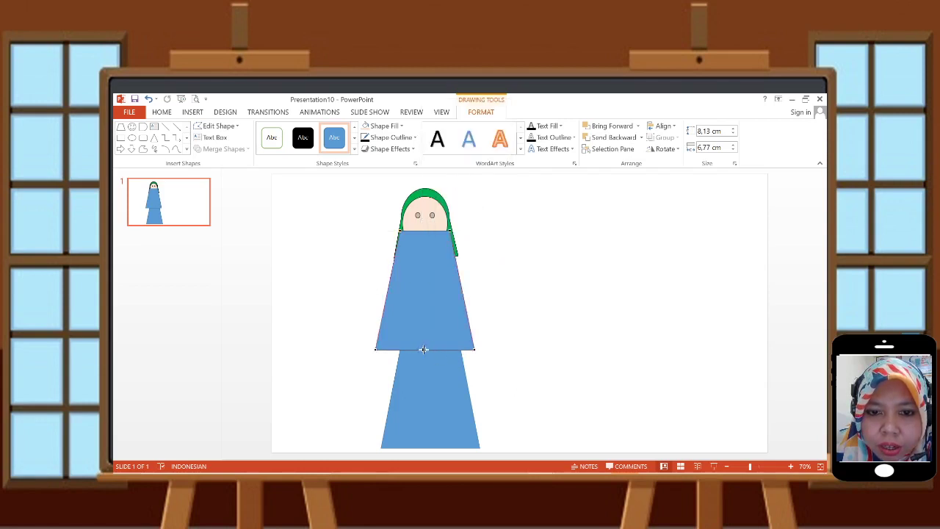
pyautogui.moveTo(424, 349); pyautogui.dragTo(424, 358)
pyautogui.click(516, 357)
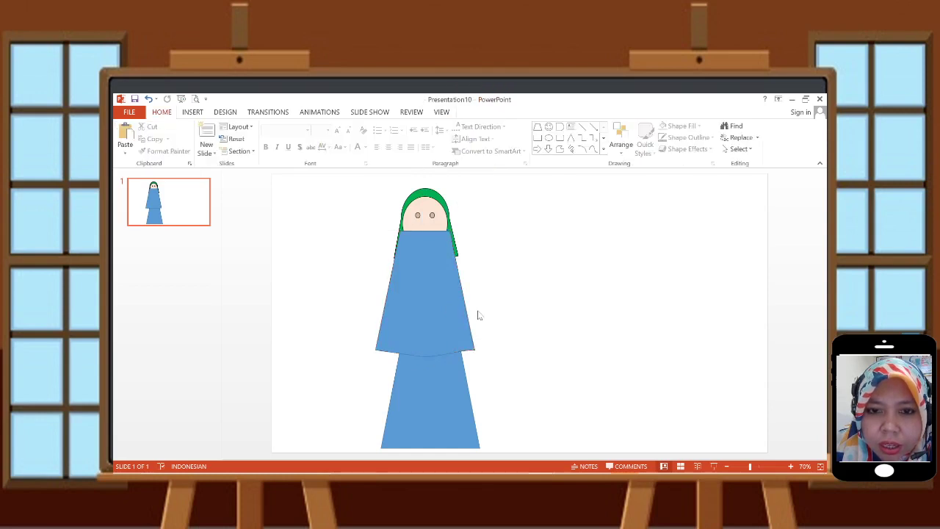
# Move the blue top down slightly and send it to the back, followed by the blue skirt, behind the headscarf and face.
pyautogui.moveTo(446, 307)
pyautogui.mouseDown()
pyautogui.moveTo(445, 331)
pyautogui.moveTo(445, 313)
pyautogui.mouseUp()
pyautogui.rightClick(446, 313)
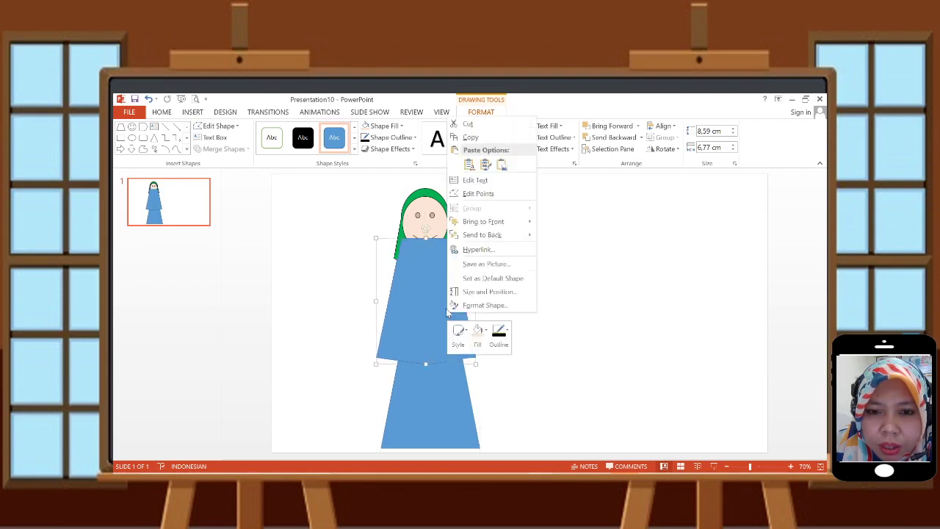
pyautogui.click(491, 235)
pyautogui.click(449, 398)
pyautogui.rightClick(447, 395)
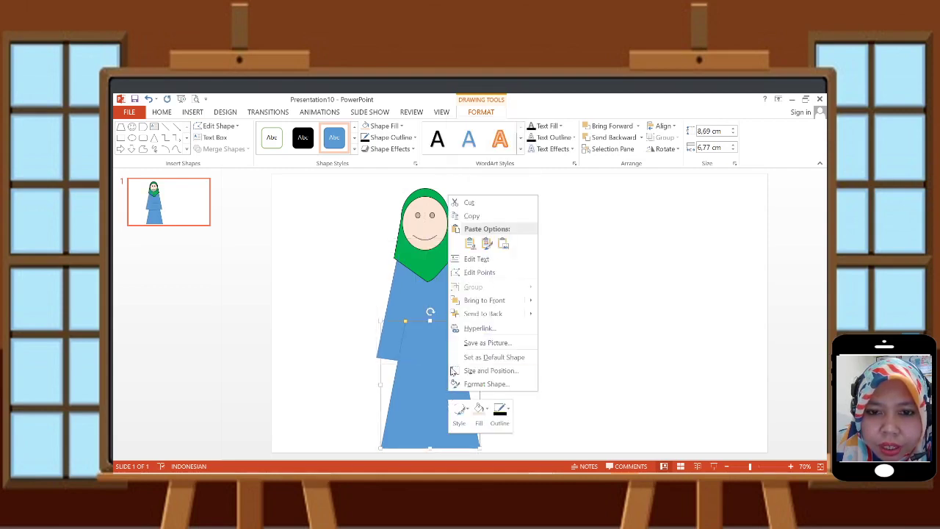
pyautogui.click(483, 318)
pyautogui.click(499, 319)
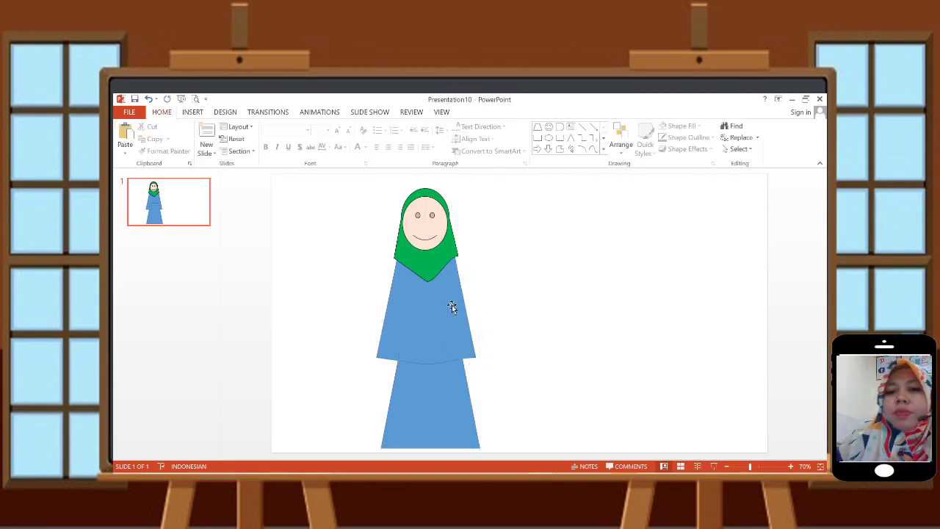
# Edit the points of the blue top, pulling both lower corners inward to narrow its hem.
pyautogui.click(451, 309)
pyautogui.rightClick(403, 345)
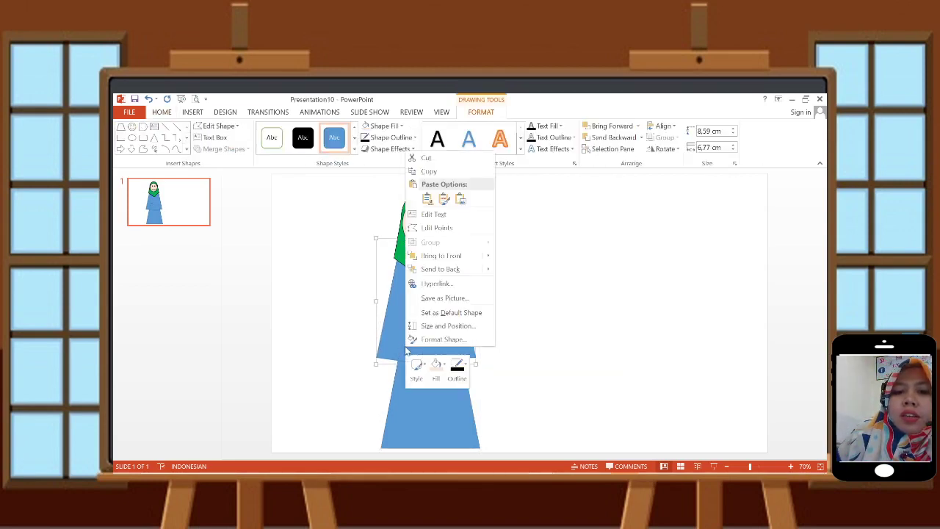
pyautogui.click(437, 228)
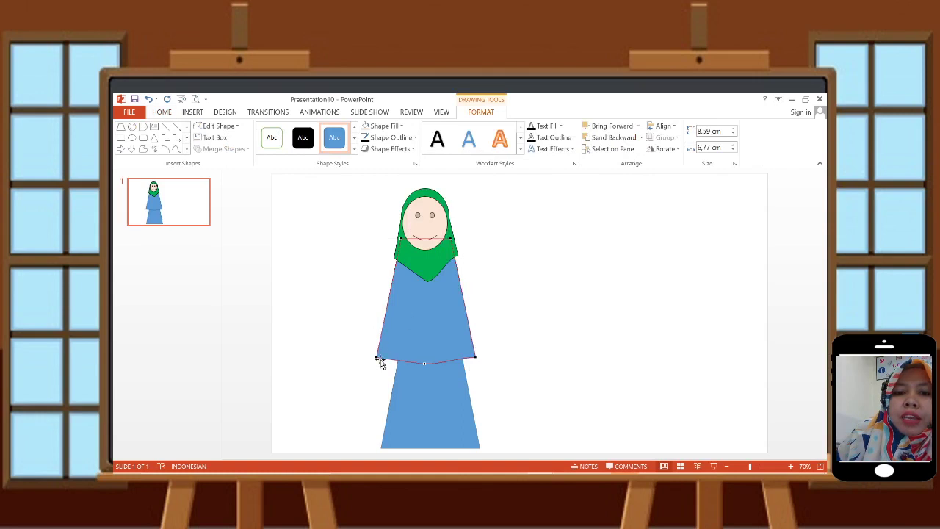
pyautogui.moveTo(379, 358); pyautogui.dragTo(385, 360)
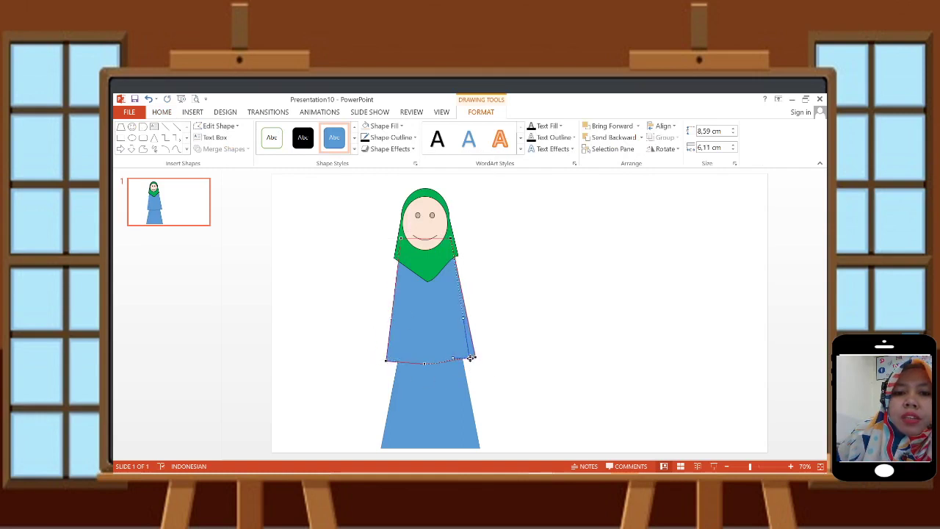
pyautogui.moveTo(470, 357); pyautogui.dragTo(469, 360)
pyautogui.click(485, 372)
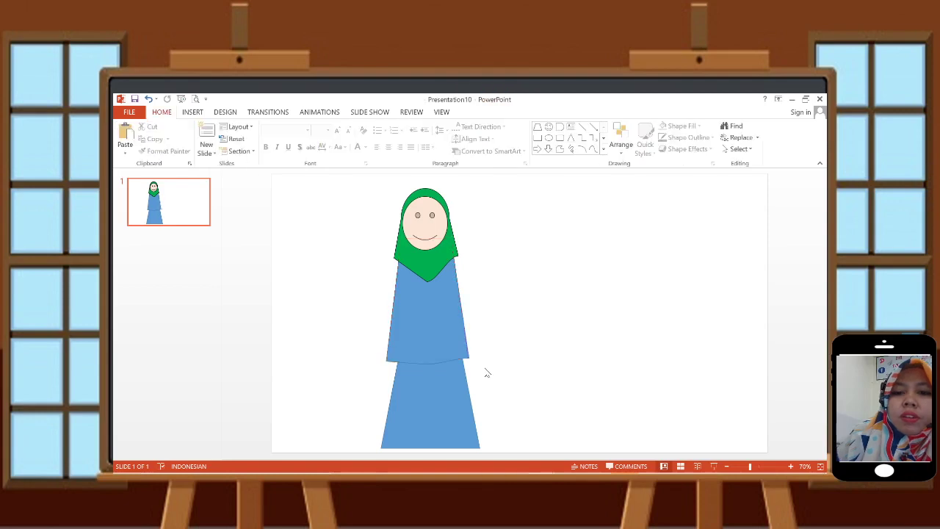
# Shorten the blue top from its hem to about 7.39 cm high and move the skirt up slightly.
pyautogui.click(440, 354)
pyautogui.moveTo(425, 362); pyautogui.dragTo(423, 345)
pyautogui.moveTo(458, 399); pyautogui.dragTo(456, 388)
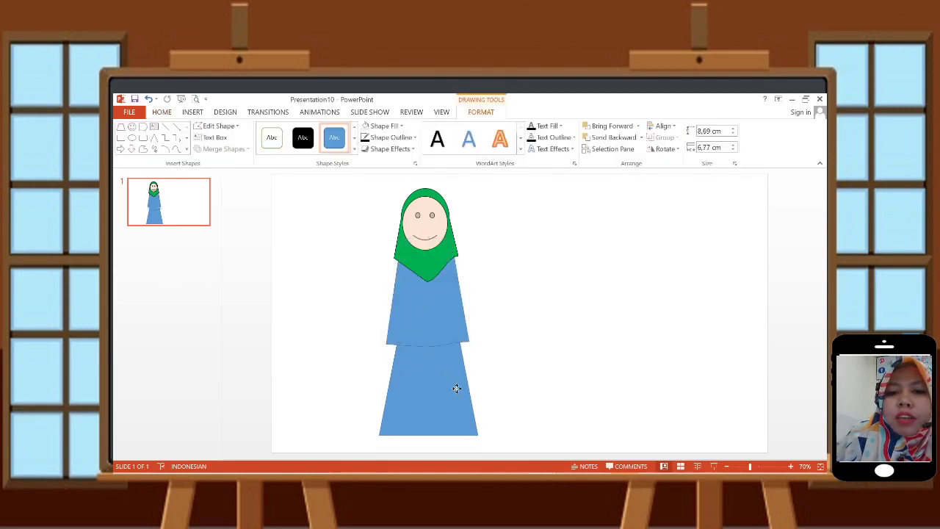
pyautogui.click(504, 406)
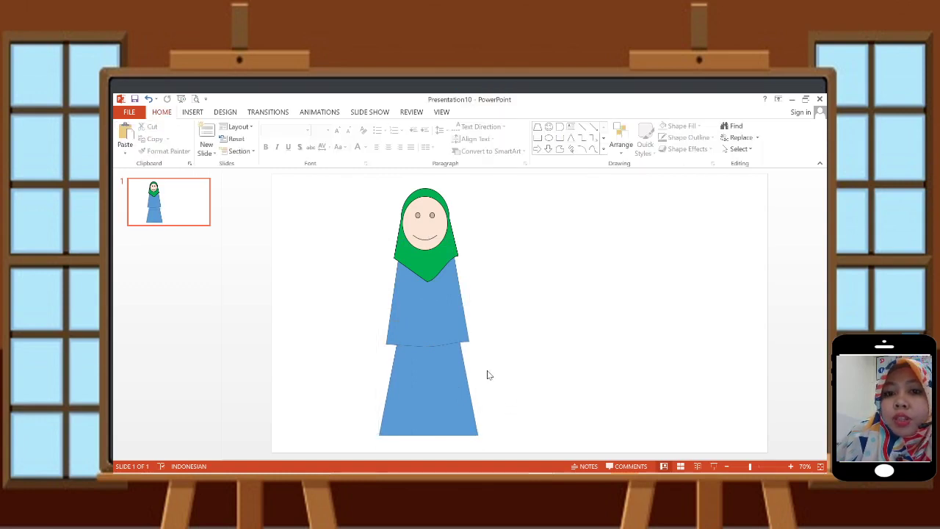
# Copy the green headscarf's formatting to the skirt and the top with Format Painter.
pyautogui.click(446, 333)
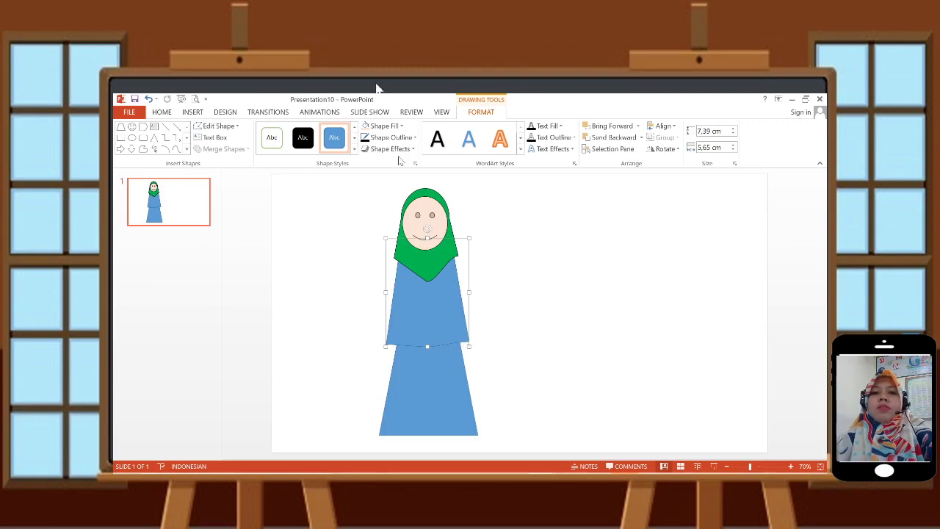
pyautogui.click(431, 263)
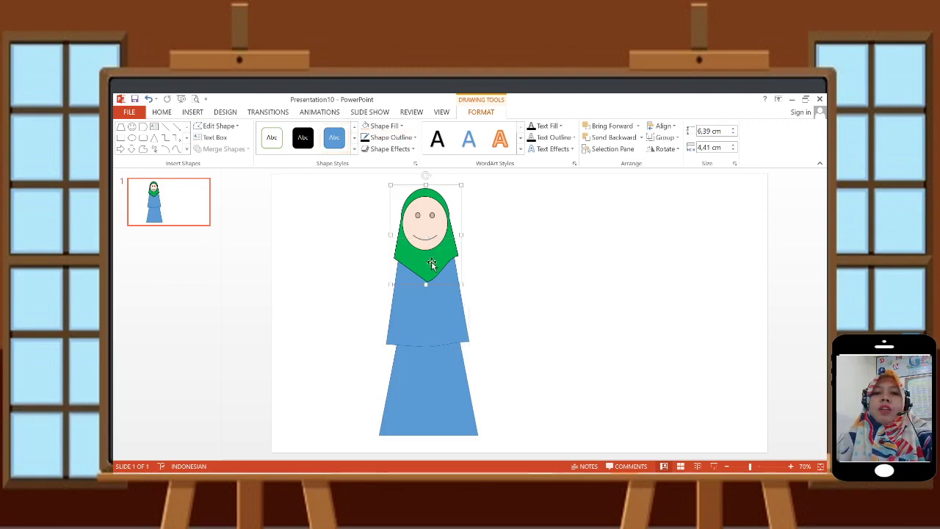
pyautogui.click(446, 254)
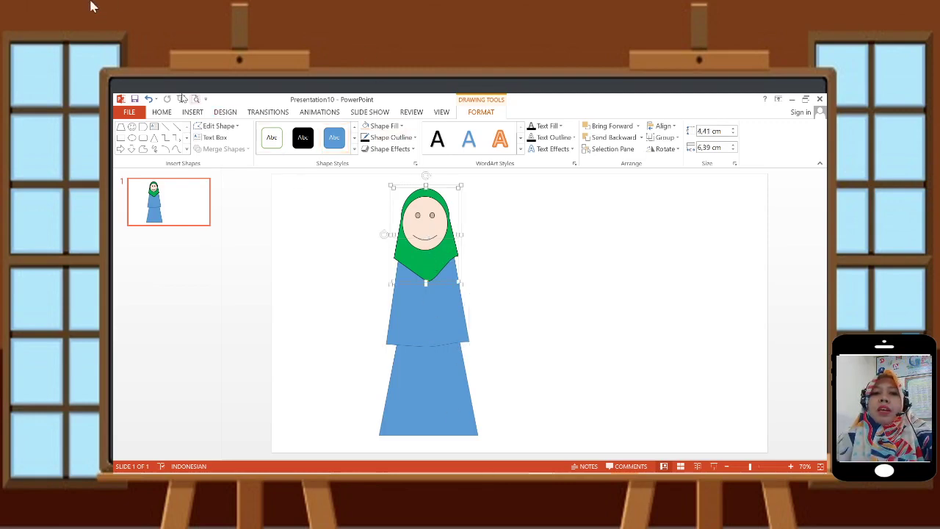
pyautogui.click(162, 112)
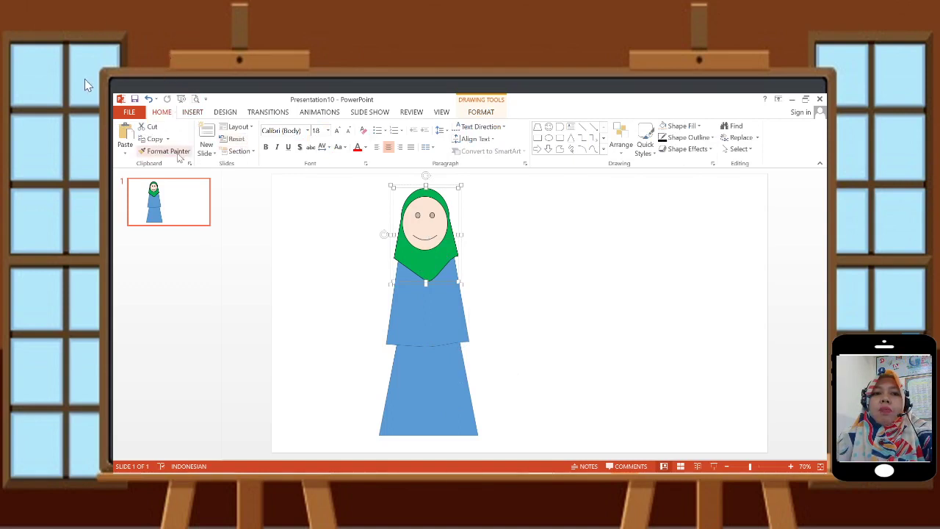
pyautogui.click(165, 150)
pyautogui.click(427, 385)
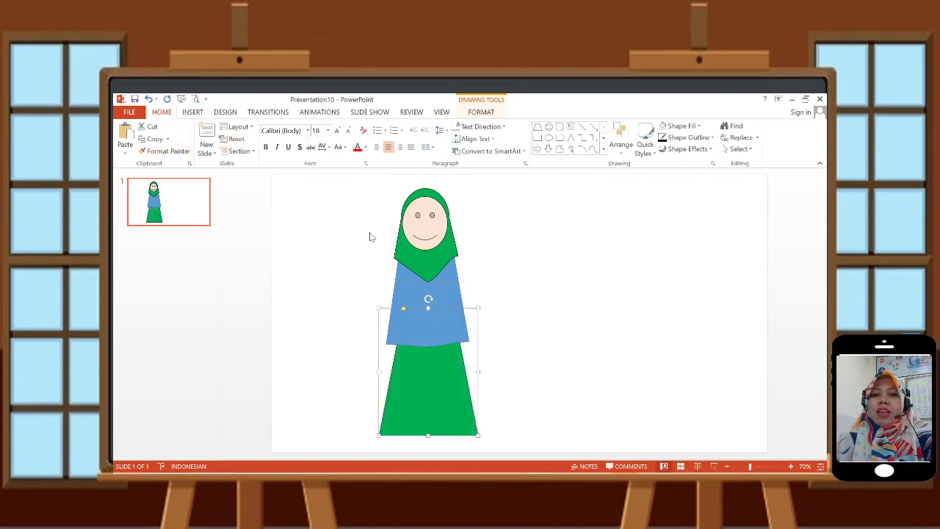
pyautogui.click(166, 150)
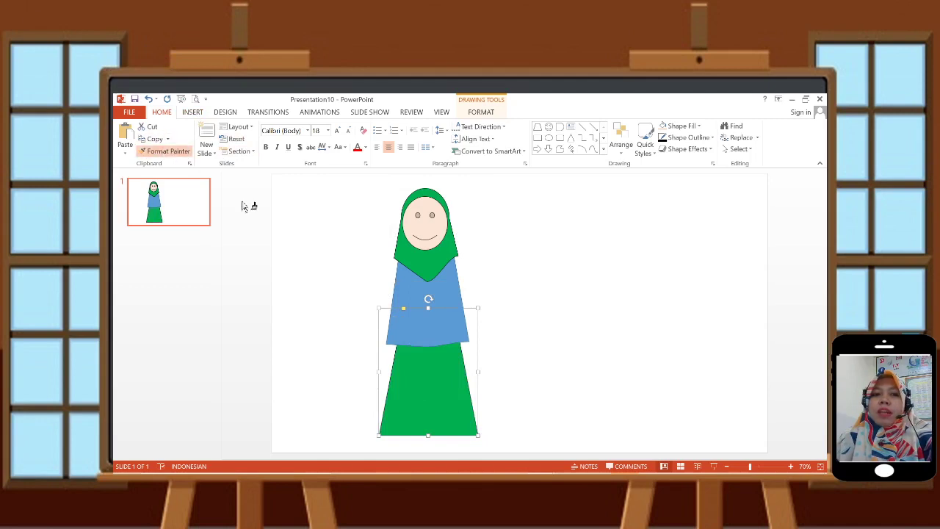
pyautogui.click(448, 291)
# Change the top's fill colour to white.
pyautogui.click(480, 112)
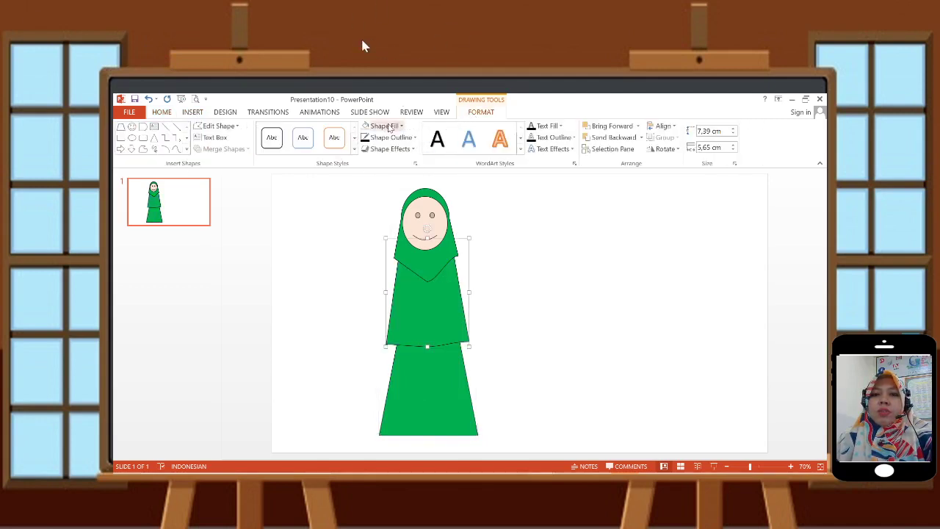
pyautogui.click(384, 126)
pyautogui.click(336, 83)
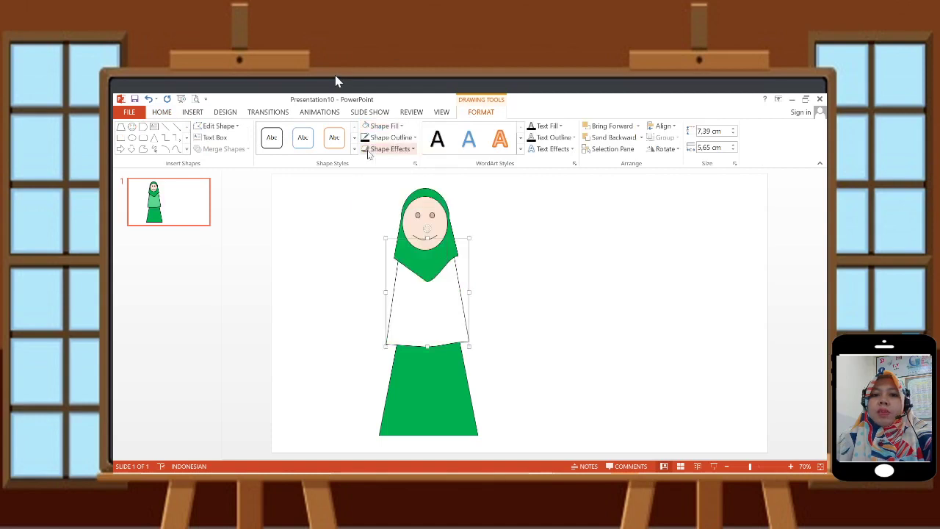
pyautogui.click(484, 248)
# Move the white top down slightly so that its hem covers more of the green skirt.
pyautogui.click(458, 305)
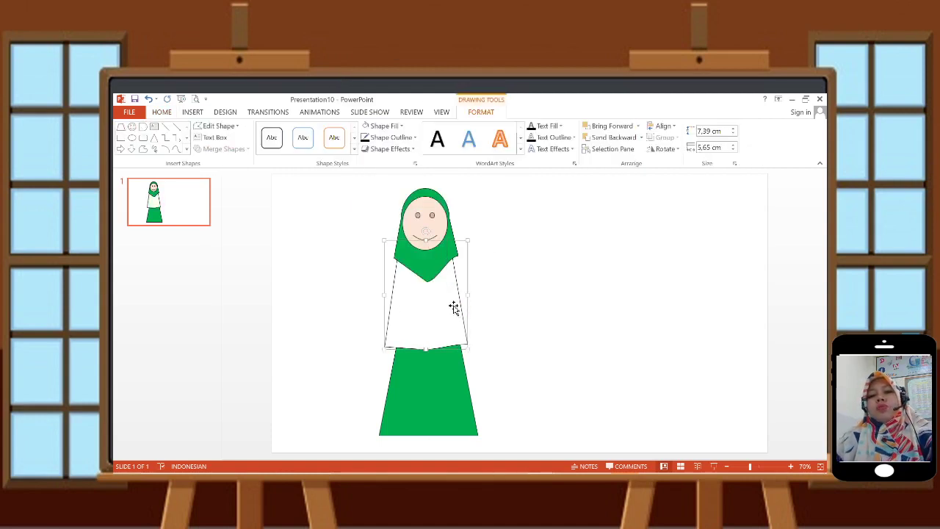
pyautogui.moveTo(448, 289)
pyautogui.mouseDown()
pyautogui.moveTo(446, 275)
pyautogui.moveTo(448, 296)
pyautogui.mouseUp()
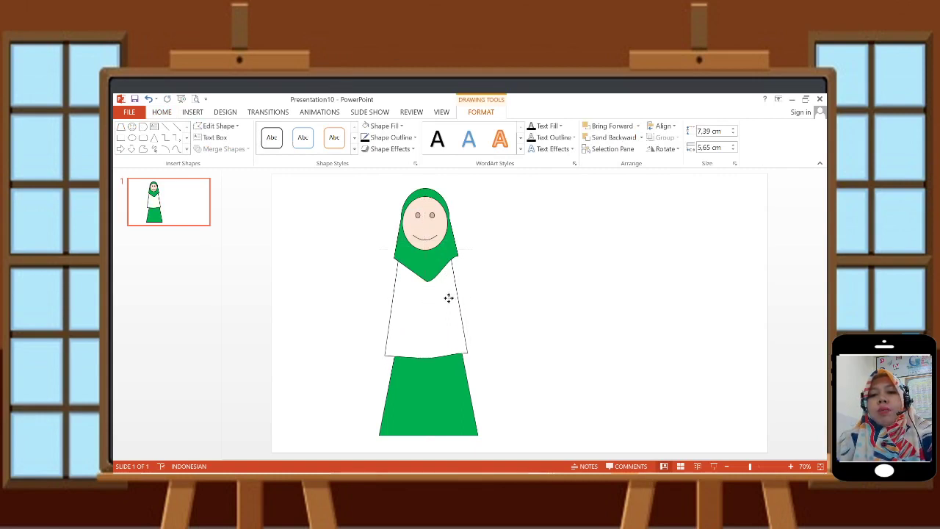
pyautogui.click(473, 314)
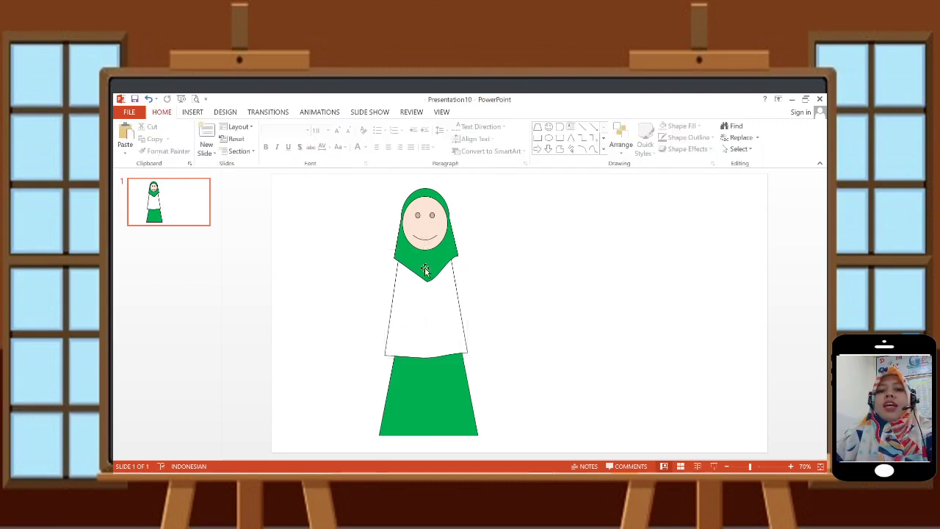
# Draw a thin horizontal ellipse about 7.7 cm wide and 0.9 cm high across the figure's shoulders.
pyautogui.click(194, 113)
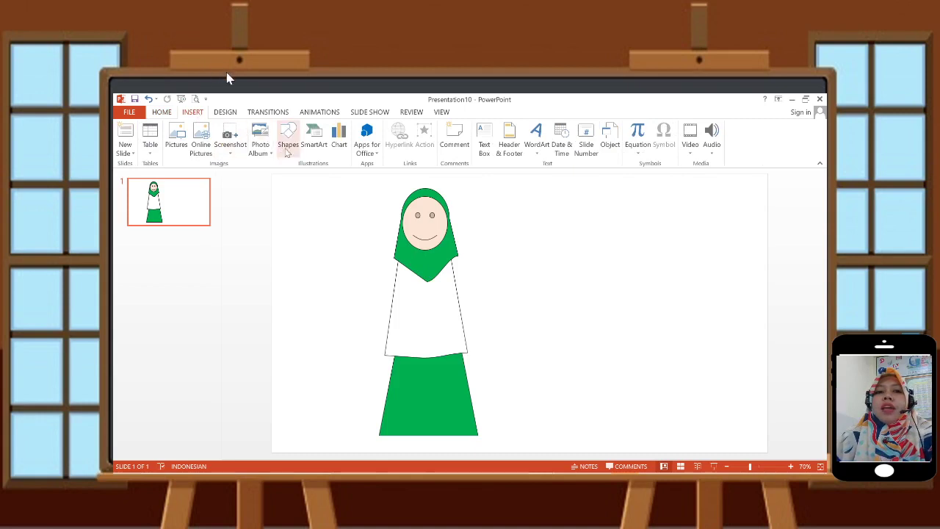
pyautogui.click(288, 137)
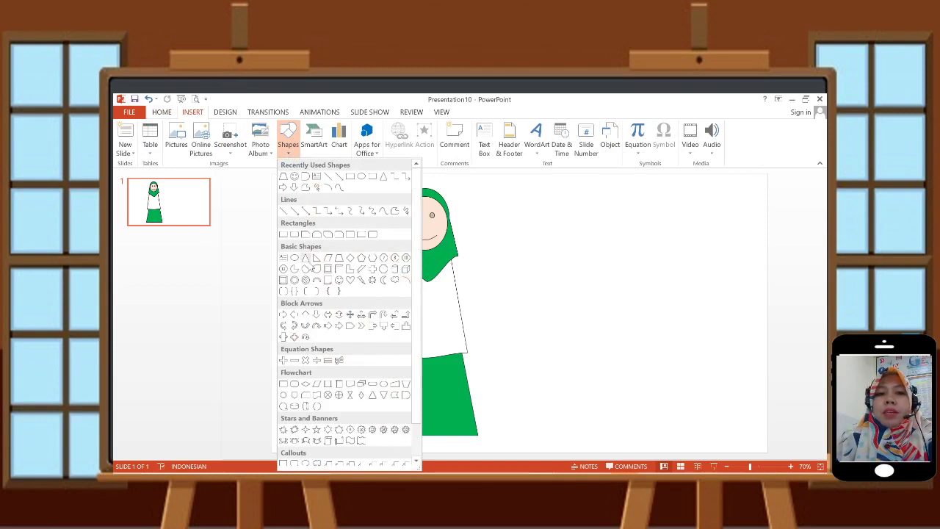
pyautogui.click(295, 258)
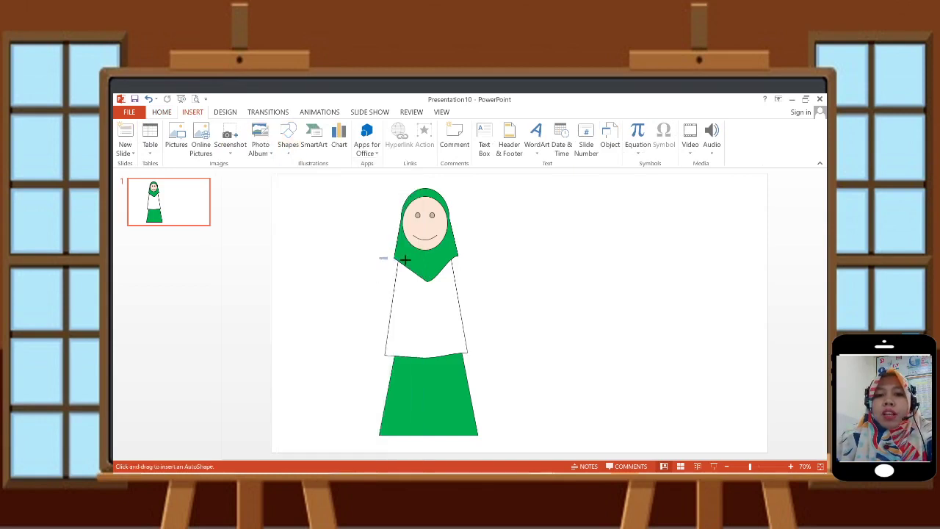
pyautogui.moveTo(405, 259)
pyautogui.mouseDown()
pyautogui.moveTo(465, 283)
pyautogui.moveTo(491, 268)
pyautogui.mouseUp()
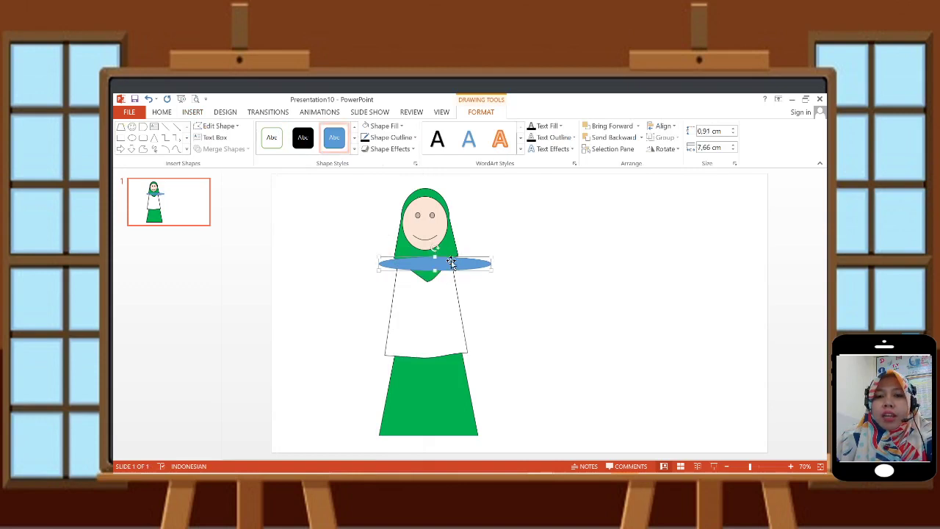
# Rotate the blue ellipse into a steep diagonal arm and resize it to about 6.75 cm by 1.09 cm.
pyautogui.moveTo(435, 246); pyautogui.dragTo(393, 277)
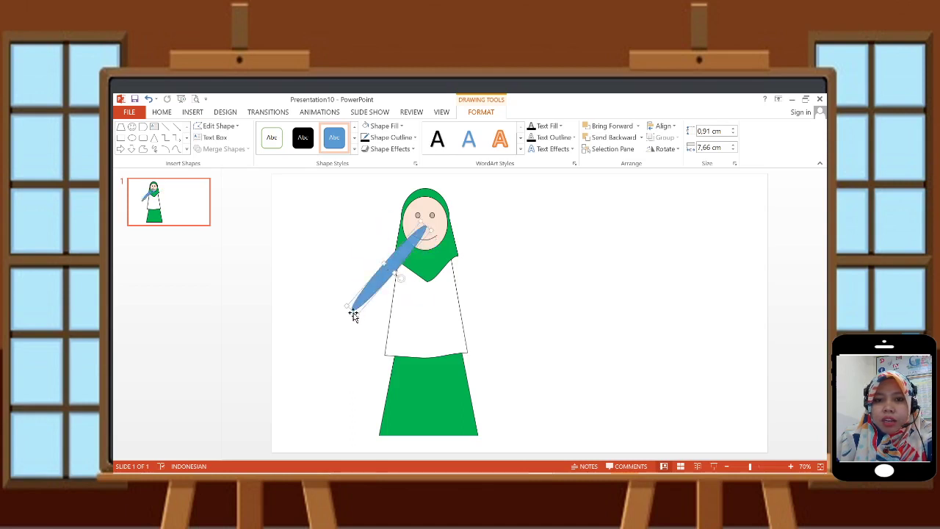
pyautogui.moveTo(346, 305); pyautogui.dragTo(355, 296)
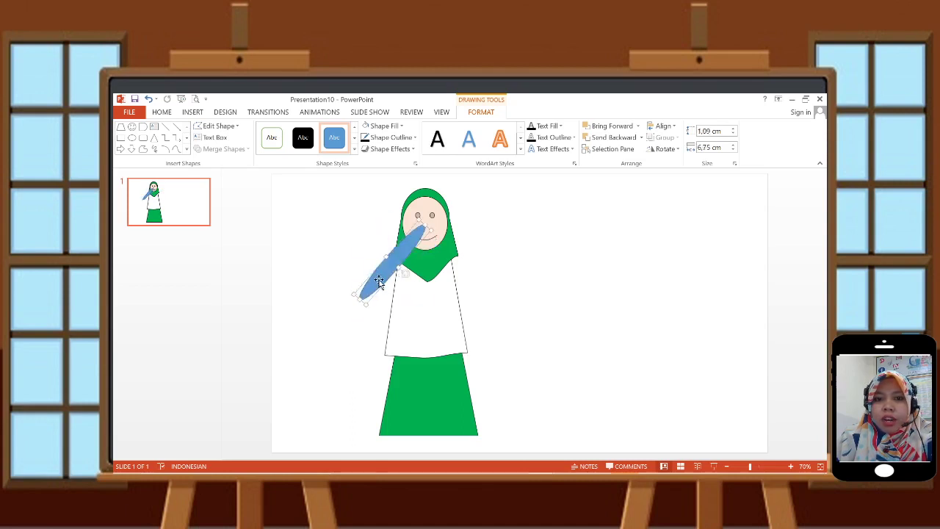
pyautogui.moveTo(405, 274)
pyautogui.mouseDown()
pyautogui.moveTo(367, 245)
pyautogui.moveTo(364, 219)
pyautogui.moveTo(365, 248)
pyautogui.moveTo(395, 278)
pyautogui.mouseUp()
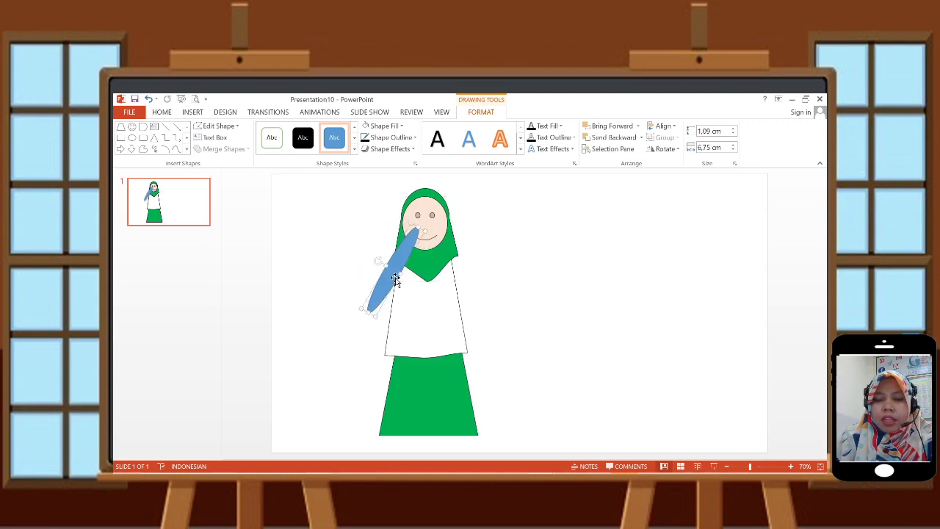
# Try to copy the green headscarf's formatting onto the blue arm ellipse with Format Painter.
pyautogui.click(434, 262)
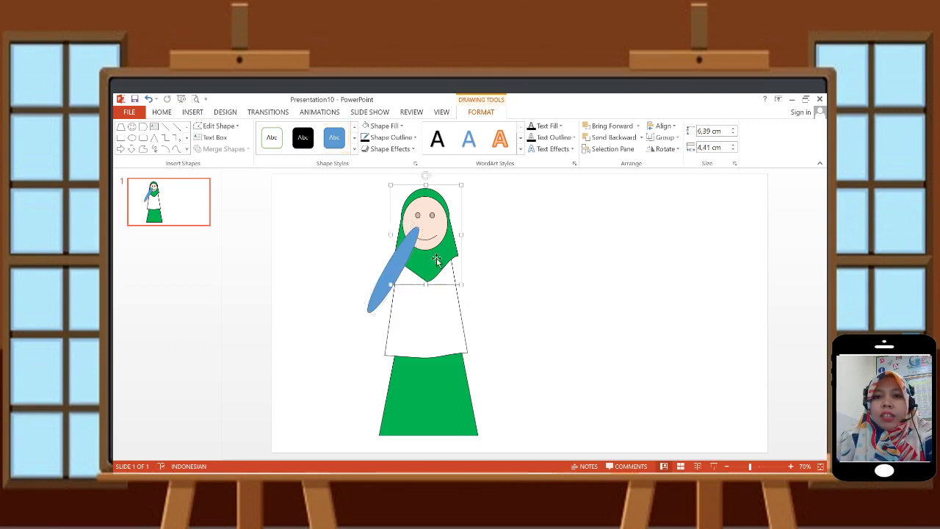
pyautogui.click(437, 261)
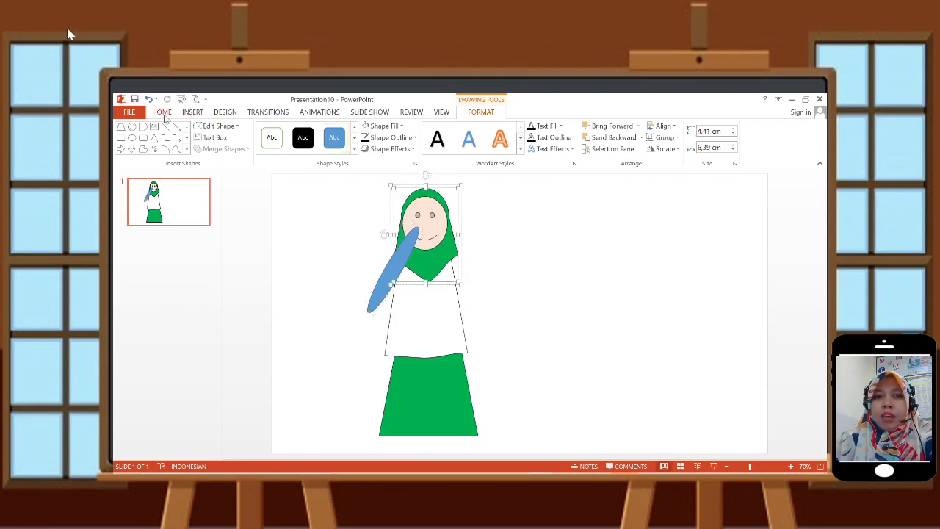
pyautogui.click(163, 114)
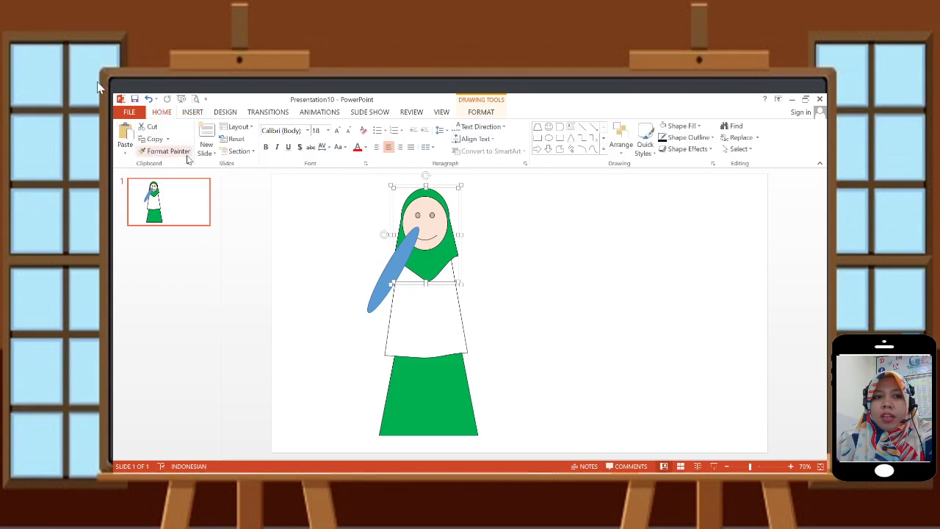
pyautogui.click(186, 153)
pyautogui.click(371, 294)
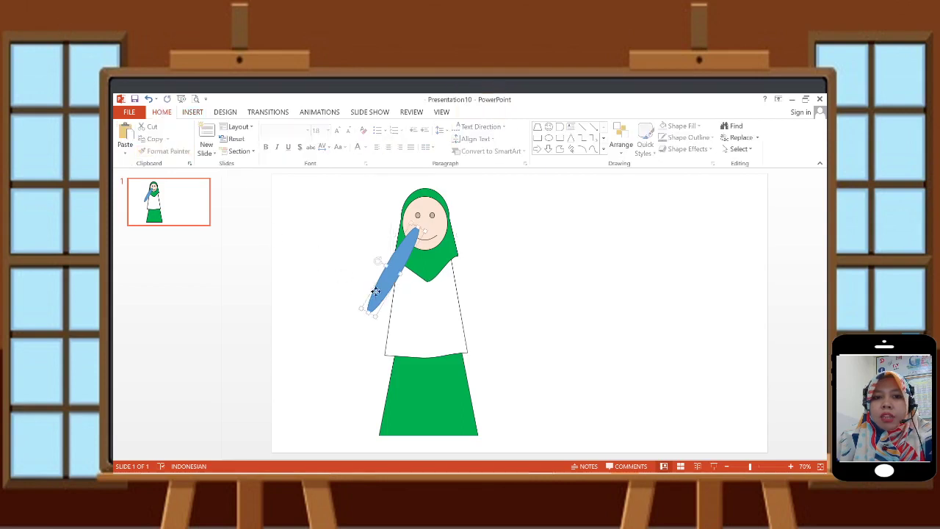
# Copy the green skirt's formatting onto the blue arm ellipse with Format Painter.
pyautogui.click(424, 265)
pyautogui.click(428, 371)
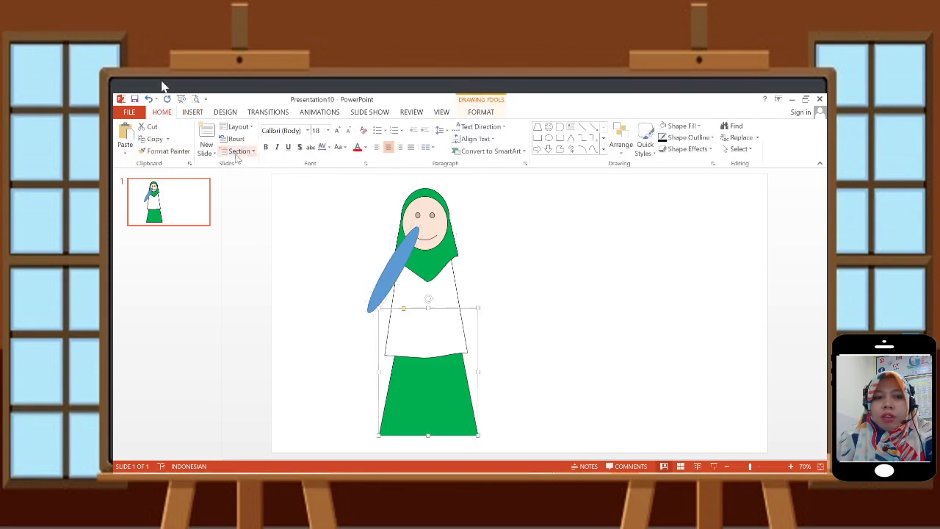
pyautogui.click(166, 152)
pyautogui.click(389, 270)
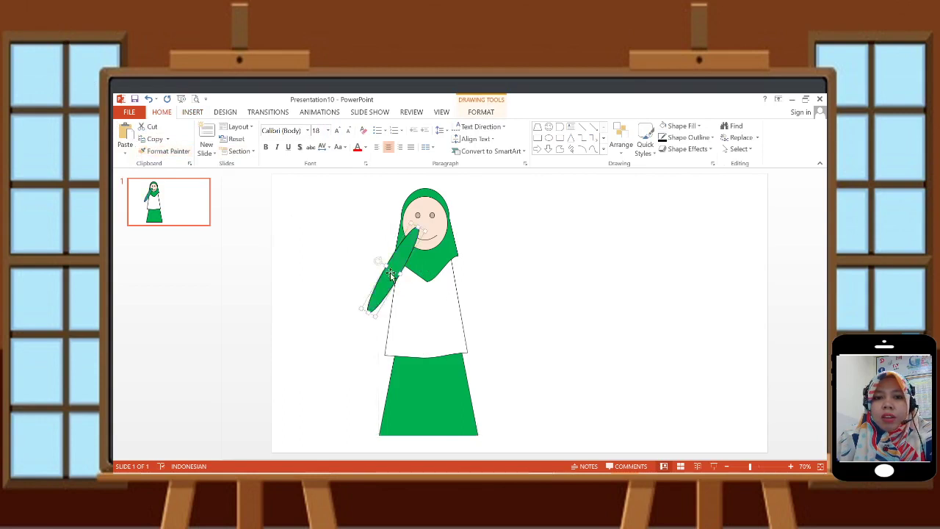
pyautogui.rightClick(397, 270)
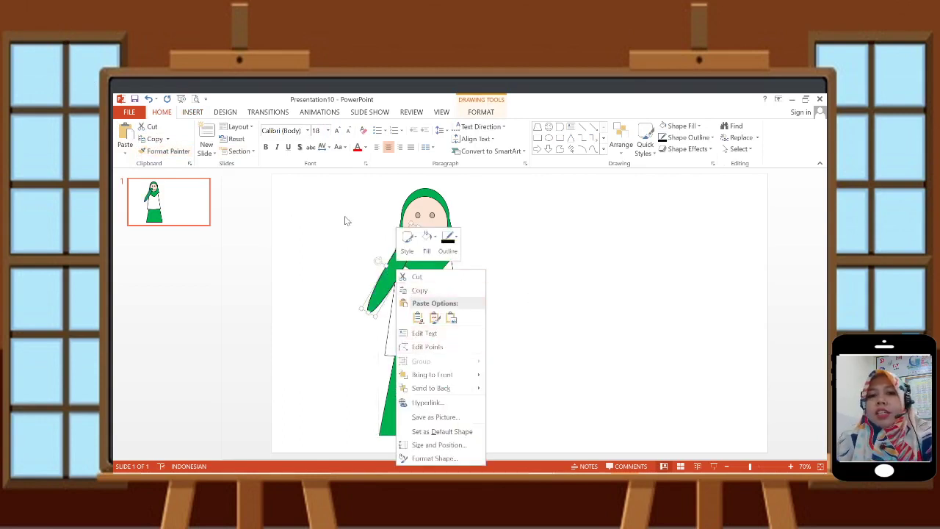
pyautogui.click(545, 310)
# Copy the white top's formatting onto the arm ellipse and thicken the arm to about 1.24 cm.
pyautogui.click(453, 307)
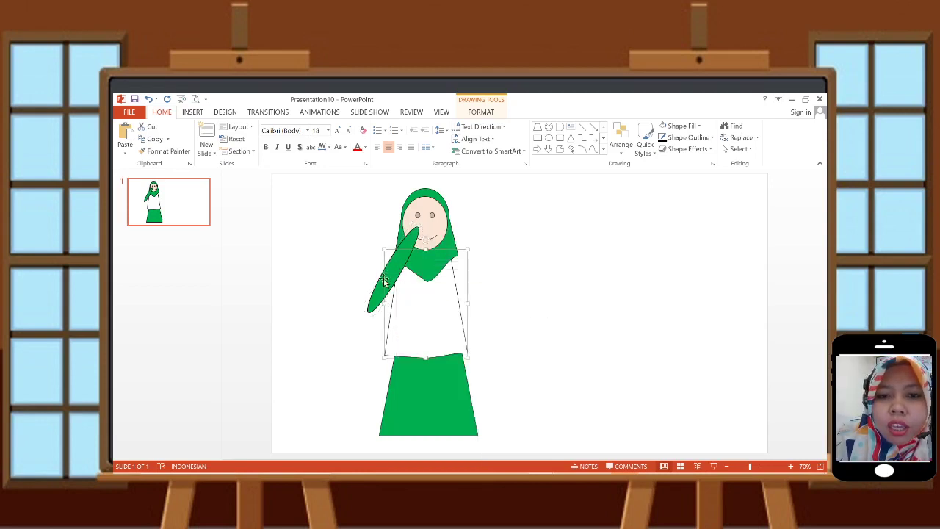
pyautogui.click(160, 150)
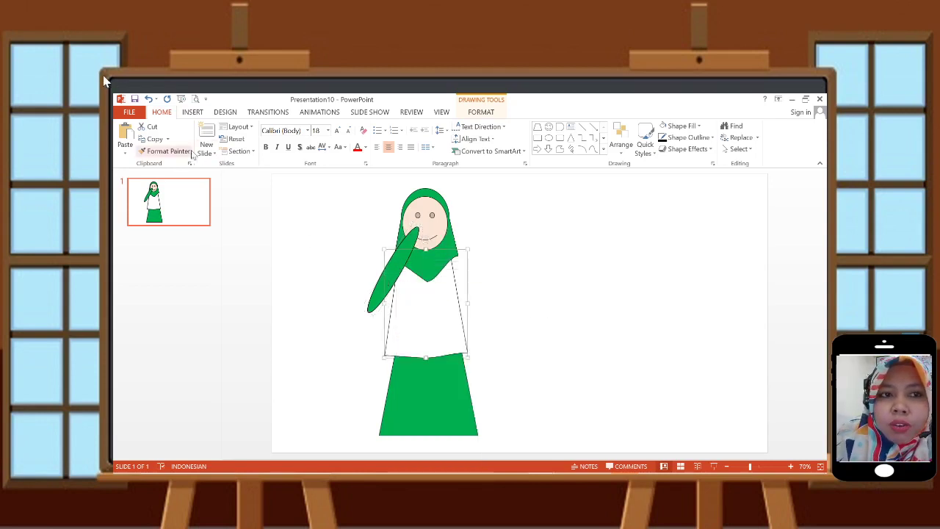
pyautogui.click(369, 298)
pyautogui.moveTo(373, 300); pyautogui.dragTo(390, 278)
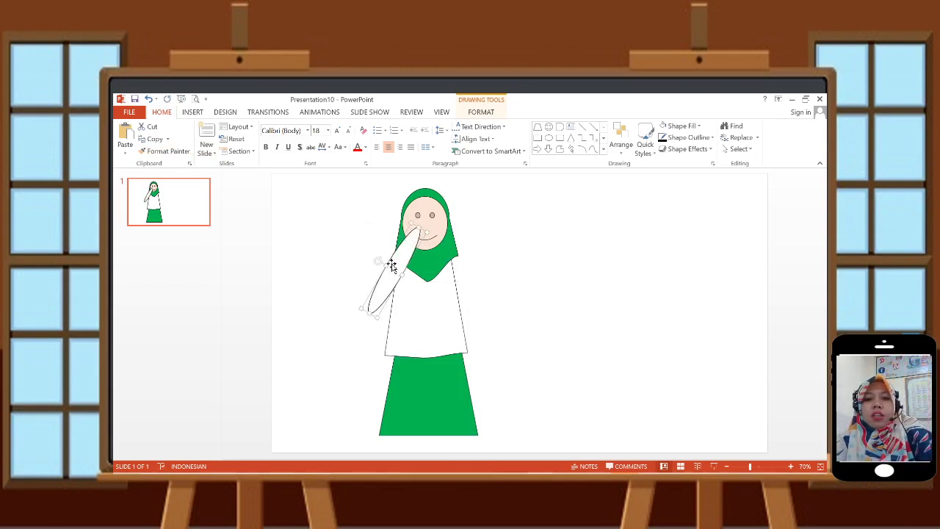
pyautogui.moveTo(396, 274); pyautogui.dragTo(393, 266)
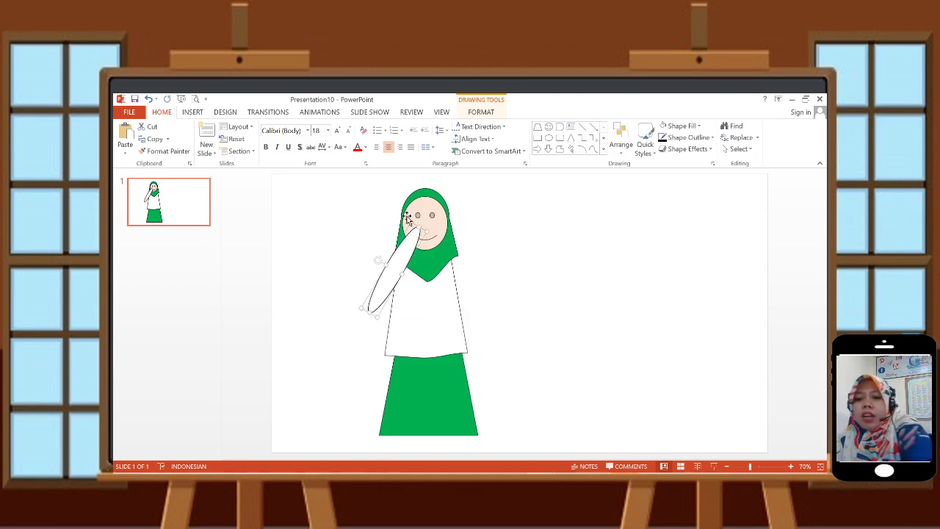
# Place a copy of the white arm on the other side of the figure, rotated right by 90°.
pyautogui.press('Delete')
pyautogui.hotkey('ctrl', 'z')
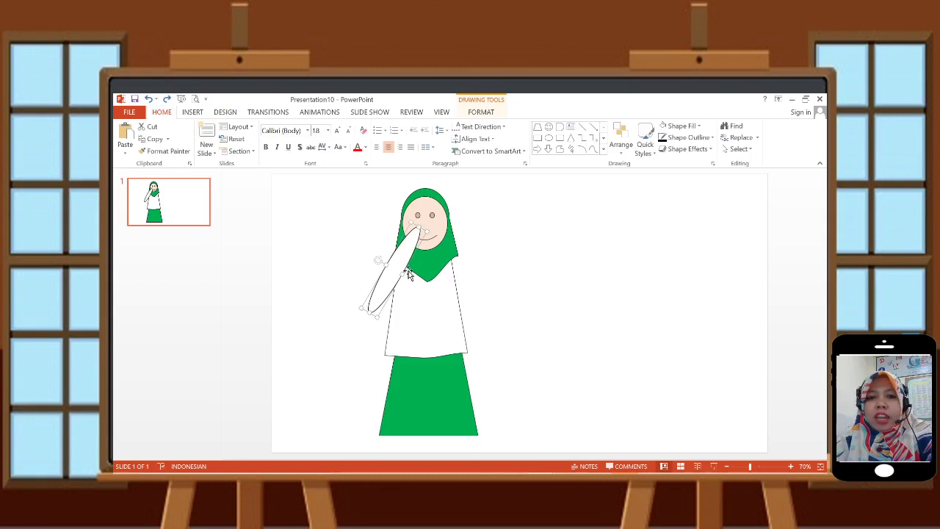
pyautogui.moveTo(402, 255); pyautogui.dragTo(465, 252)
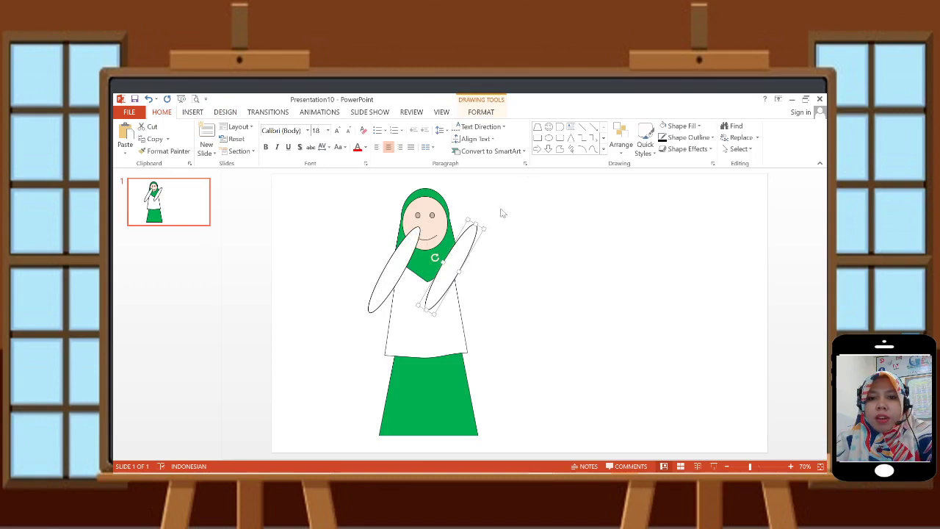
pyautogui.click(481, 112)
pyautogui.click(665, 149)
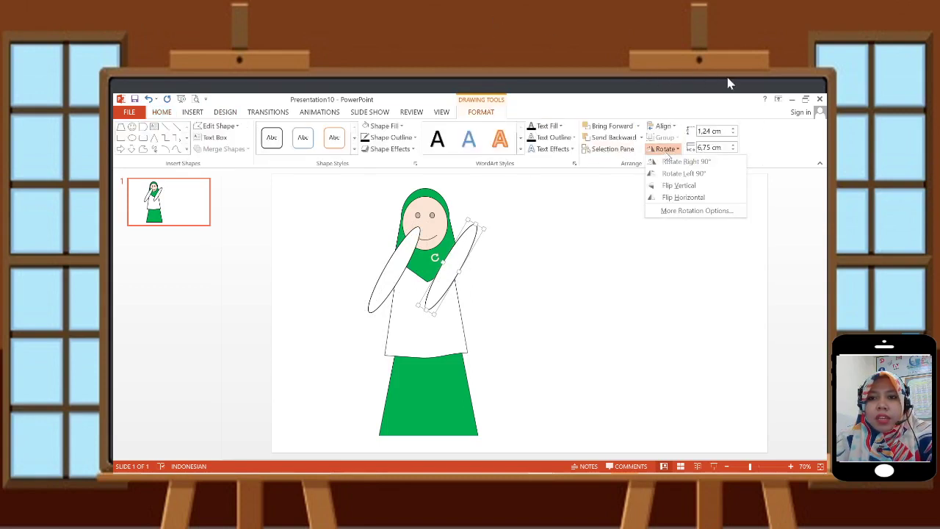
pyautogui.click(677, 162)
pyautogui.moveTo(459, 251); pyautogui.dragTo(466, 256)
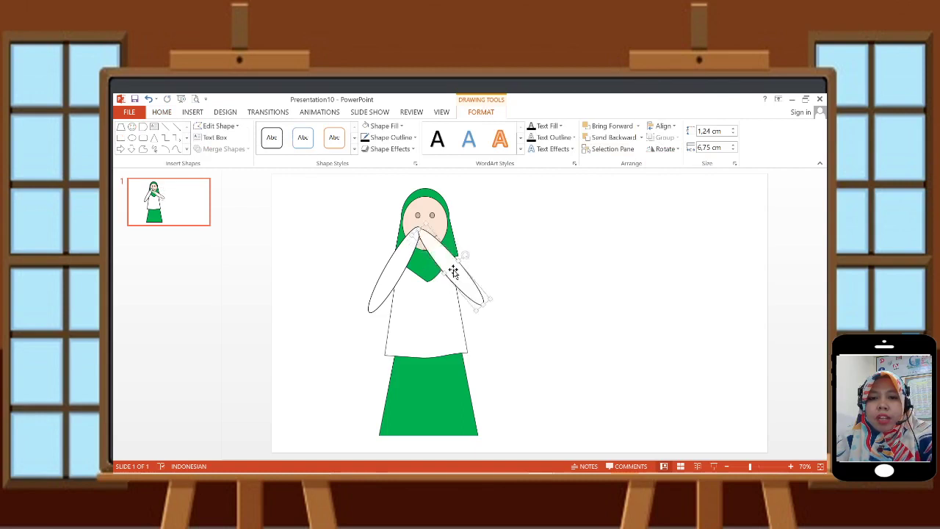
# Send both white arms to the back of the figure and nudge them slightly into place at the shoulders.
pyautogui.keyDown('shift'); pyautogui.click(397, 255); pyautogui.keyUp('shift')
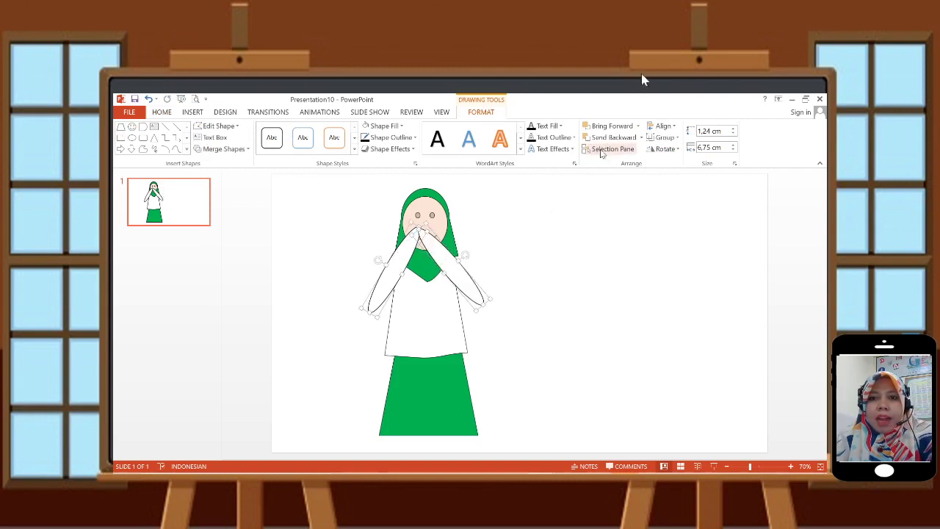
pyautogui.click(640, 137)
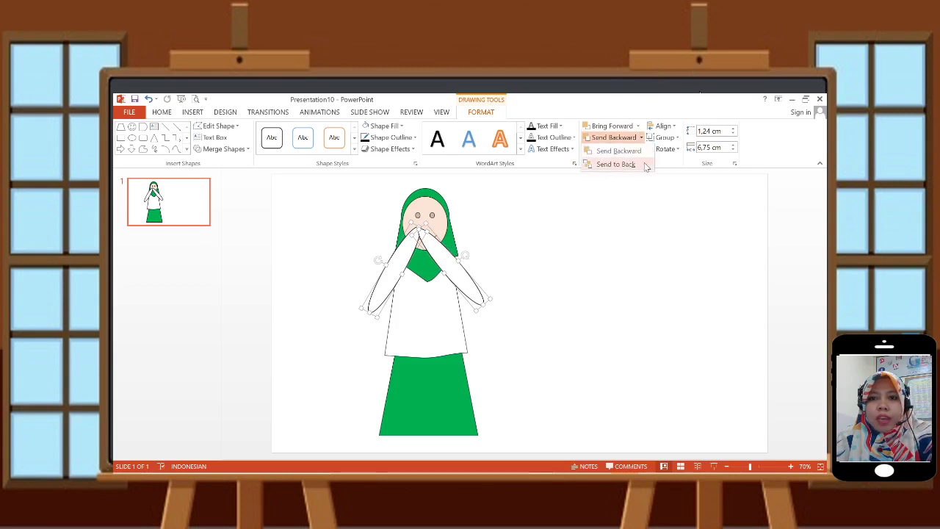
pyautogui.click(640, 163)
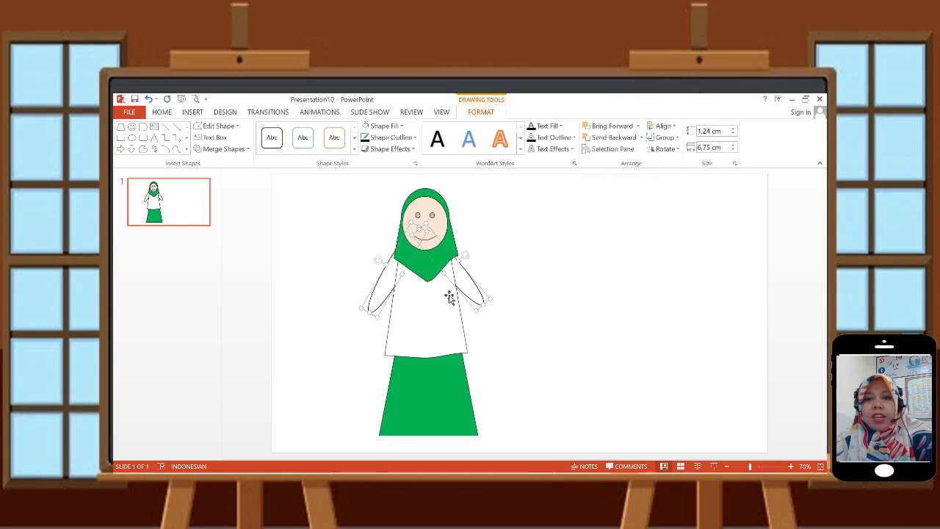
pyautogui.moveTo(458, 284); pyautogui.dragTo(457, 273)
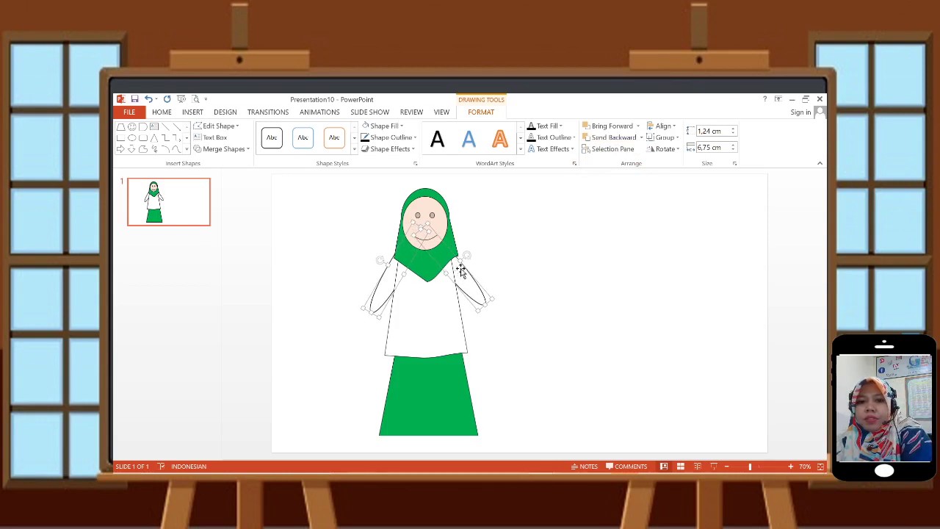
pyautogui.moveTo(461, 271); pyautogui.dragTo(463, 268)
pyautogui.click(519, 302)
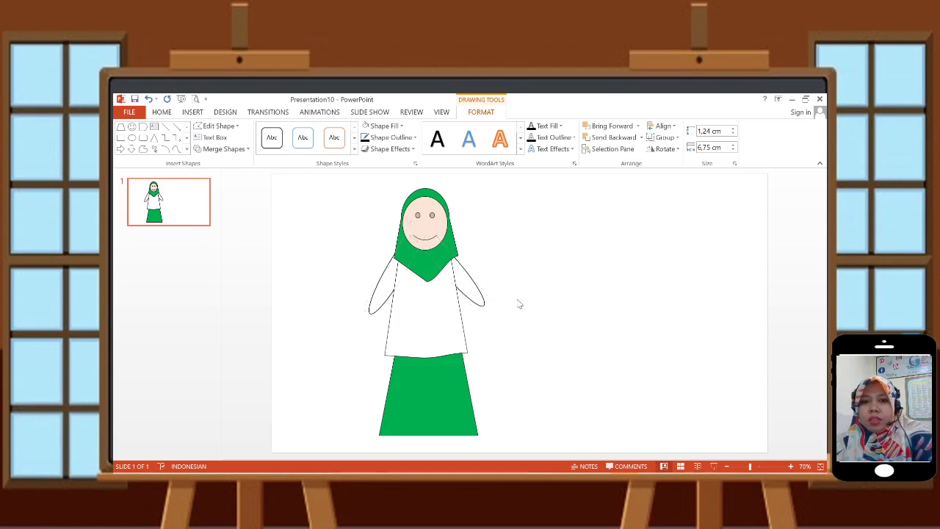
# Rotate each arm downward so that both hang almost vertically along the sides of the white top.
pyautogui.click(381, 295)
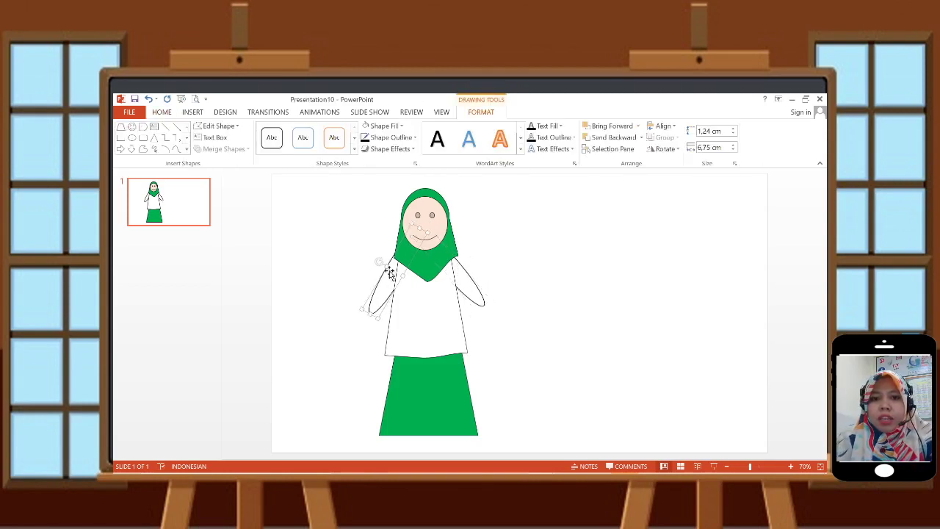
pyautogui.moveTo(379, 261); pyautogui.dragTo(387, 292)
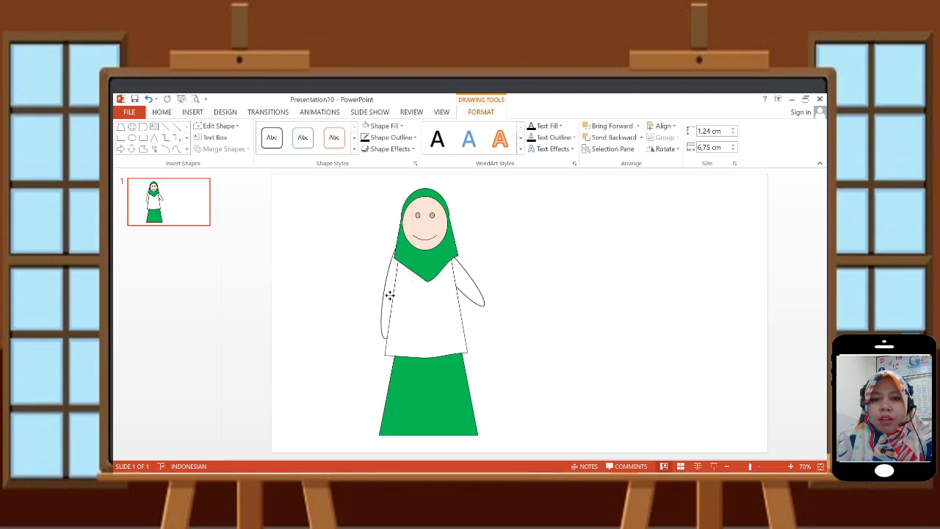
pyautogui.click(476, 282)
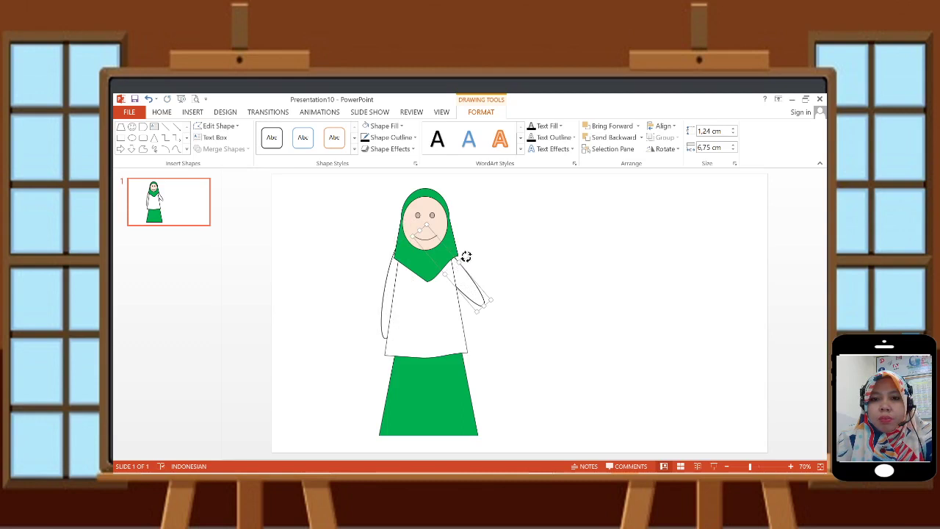
pyautogui.moveTo(465, 255); pyautogui.dragTo(471, 287)
pyautogui.click(493, 306)
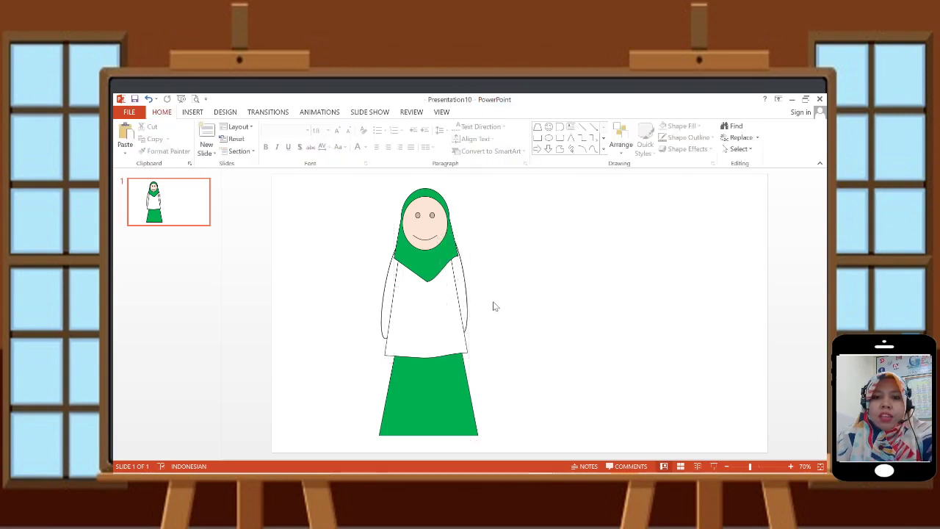
# Rotate both hanging arms slightly outward so that their lower ends stand away from the white top.
pyautogui.click(385, 297)
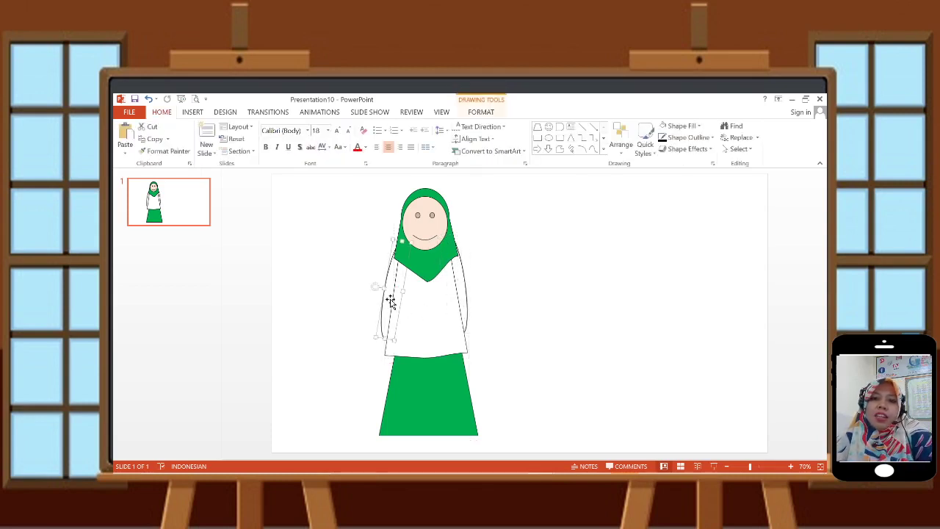
pyautogui.click(517, 319)
pyautogui.click(385, 303)
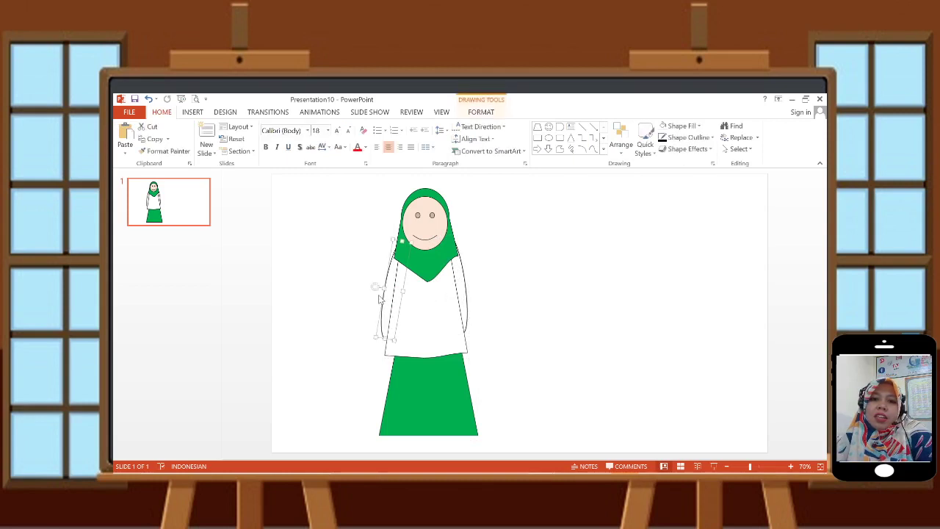
pyautogui.moveTo(375, 285); pyautogui.dragTo(382, 290)
pyautogui.click(487, 346)
pyautogui.click(464, 306)
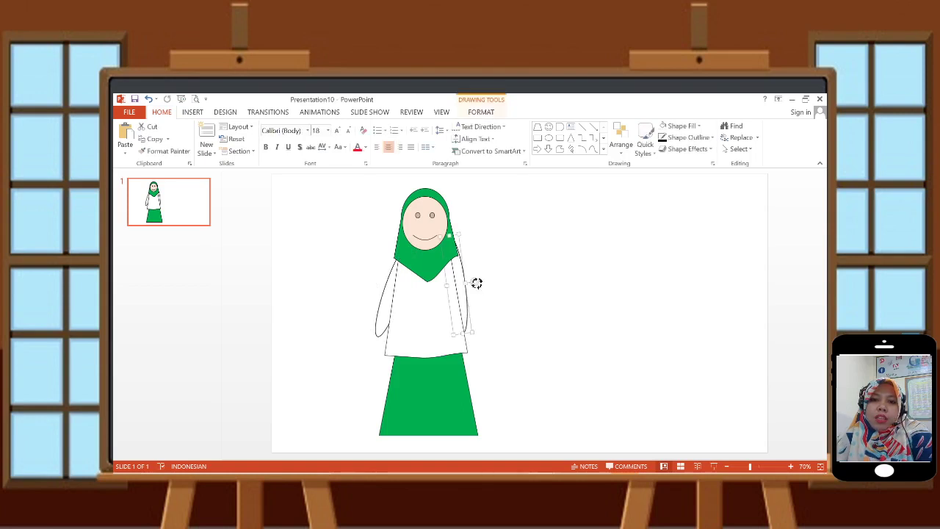
pyautogui.moveTo(476, 282); pyautogui.dragTo(474, 317)
pyautogui.click(531, 332)
# Stretch the head and headscarf downward and slightly wider, and shift them down a little over the shoulders.
pyautogui.click(429, 286)
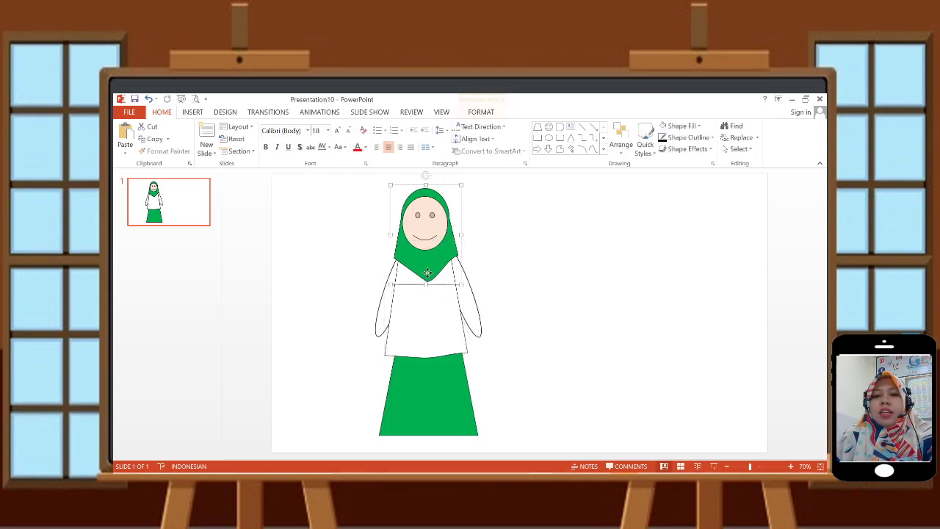
pyautogui.moveTo(427, 284); pyautogui.dragTo(426, 293)
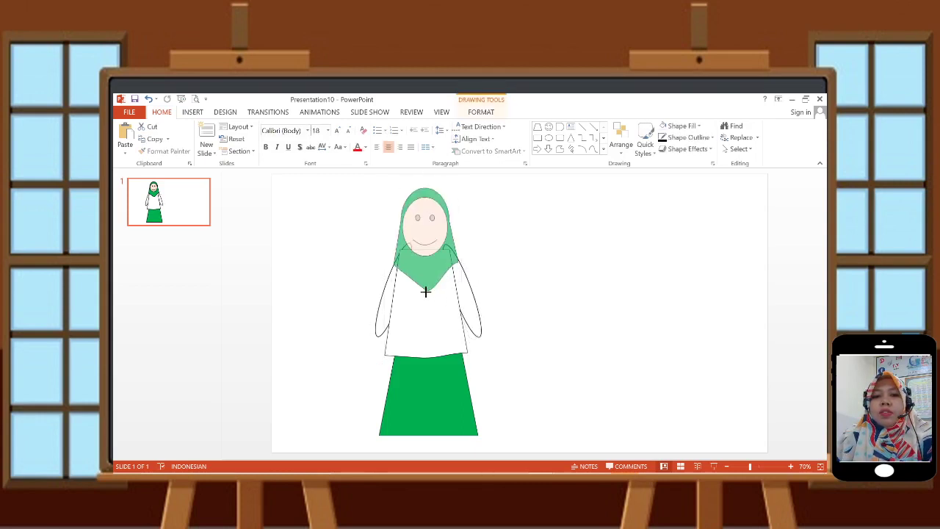
pyautogui.click(449, 251)
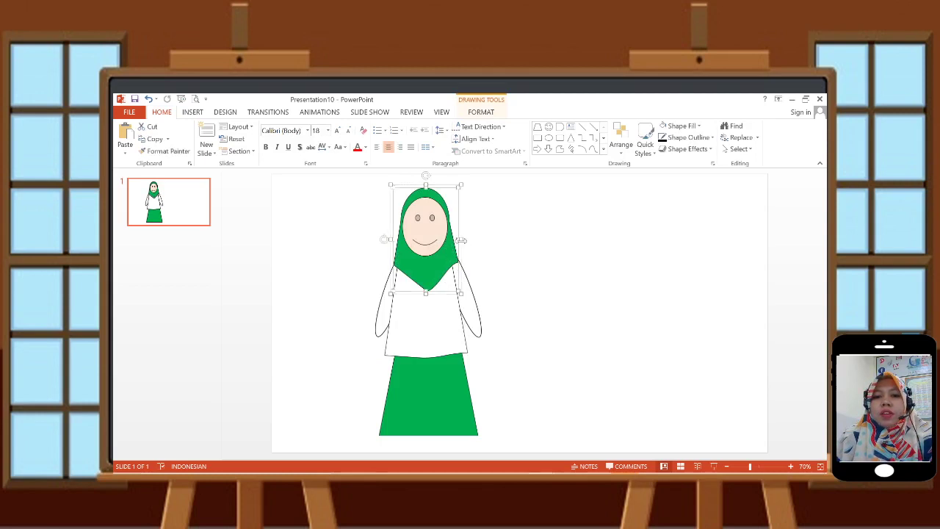
pyautogui.moveTo(461, 240); pyautogui.dragTo(468, 239)
pyautogui.moveTo(417, 257); pyautogui.dragTo(415, 259)
pyautogui.click(532, 296)
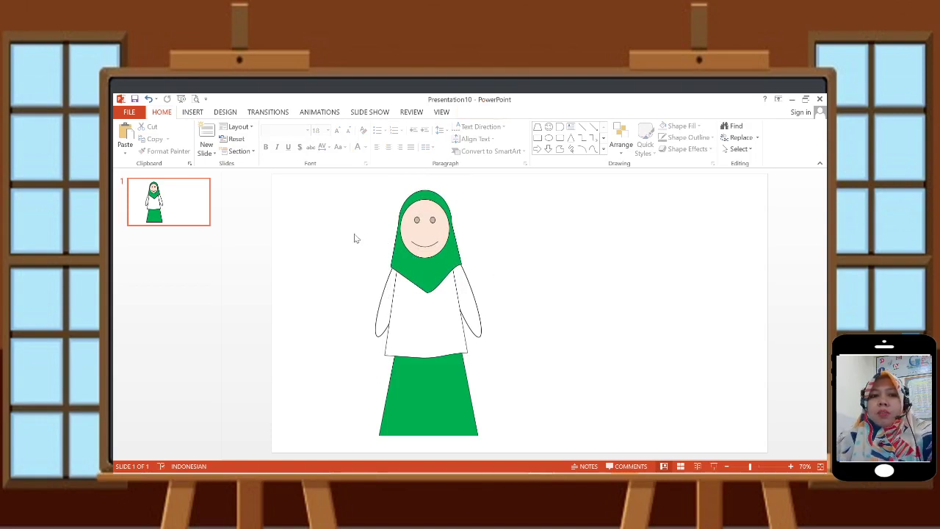
# Draw a small flowchart Delay shape about 1.3 cm wide and 1.03 cm high on the empty area beside the figure.
pyautogui.click(193, 112)
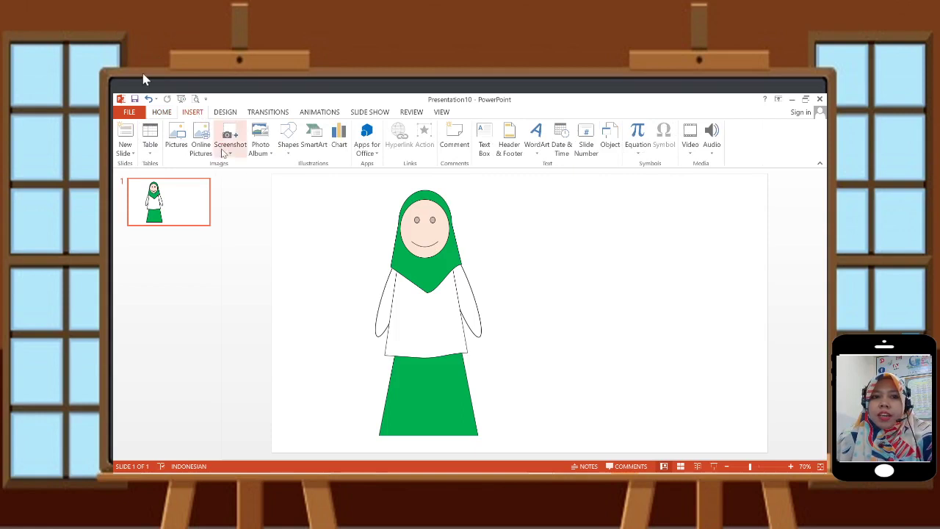
pyautogui.click(288, 136)
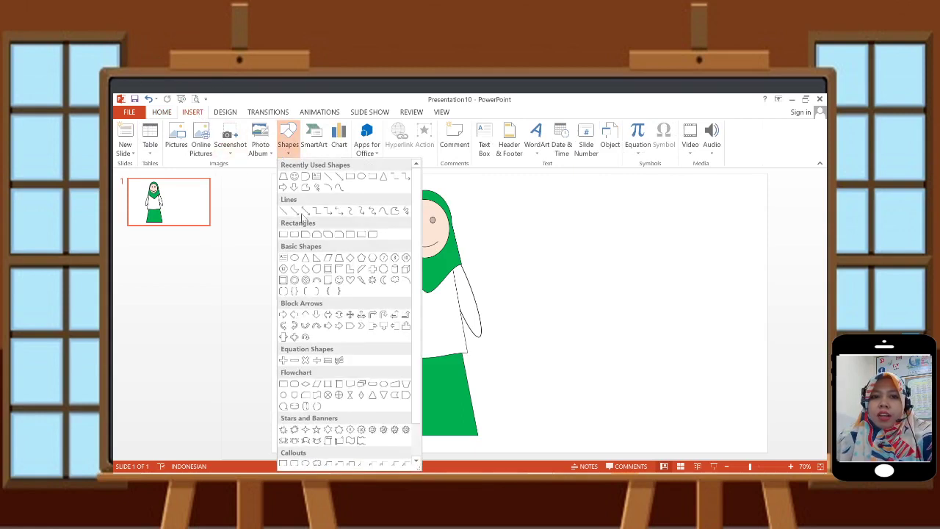
pyautogui.click(405, 395)
pyautogui.moveTo(299, 304); pyautogui.dragTo(319, 319)
# Give the small Delay shape a black fill and black outline, and rotate it 90° to the right.
pyautogui.click(384, 125)
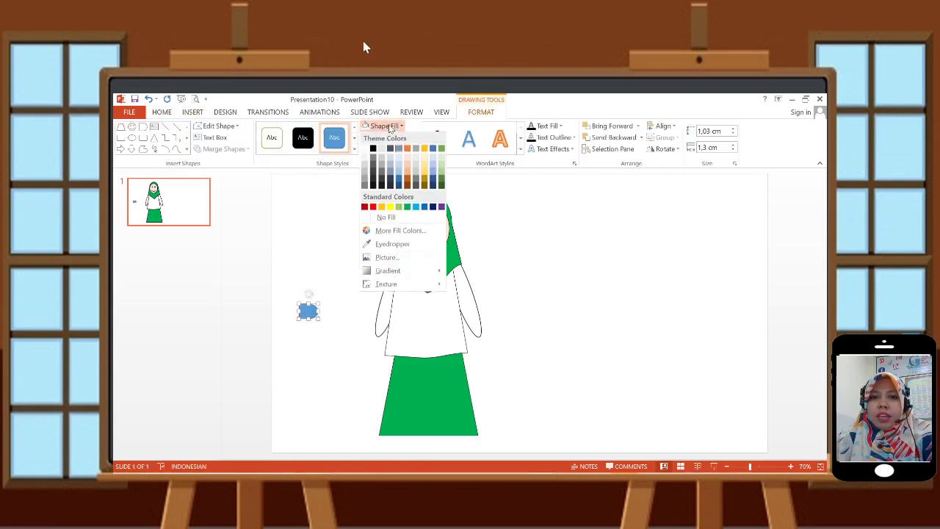
pyautogui.click(379, 148)
pyautogui.click(382, 137)
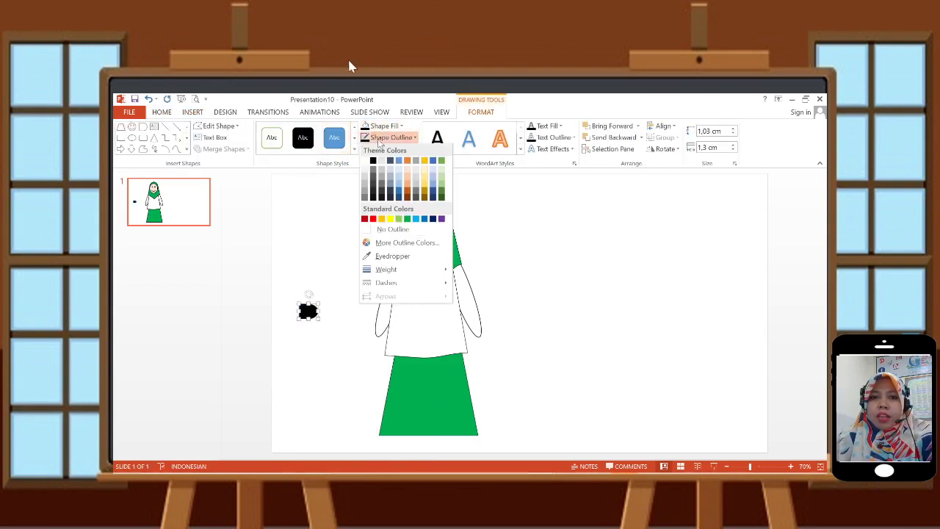
pyautogui.click(375, 160)
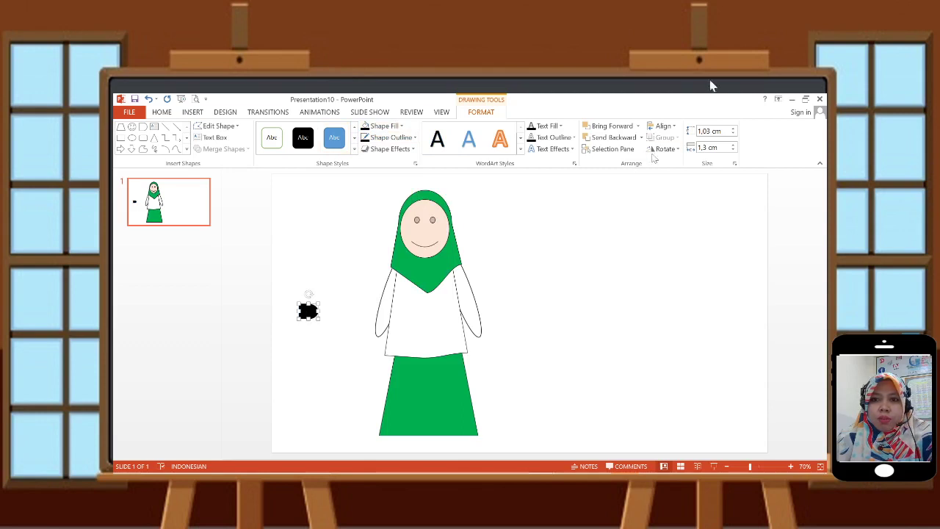
pyautogui.click(664, 148)
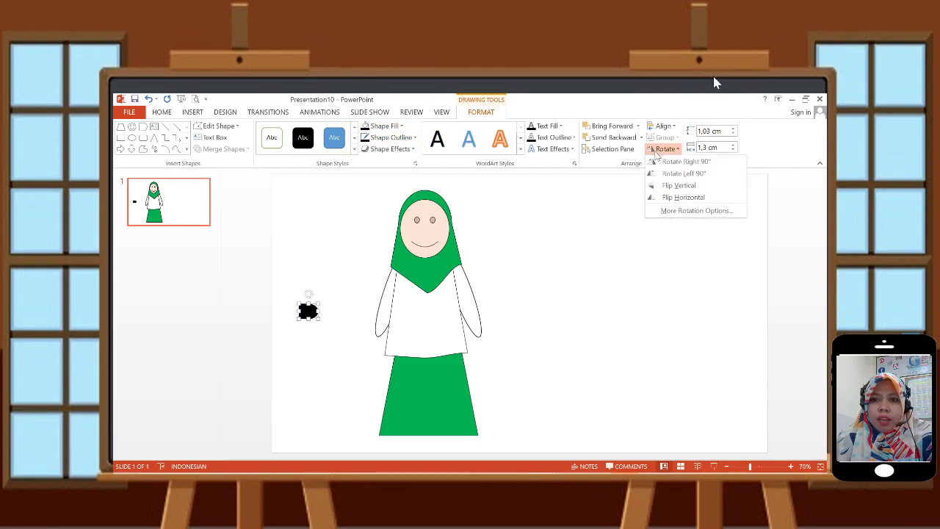
pyautogui.click(696, 172)
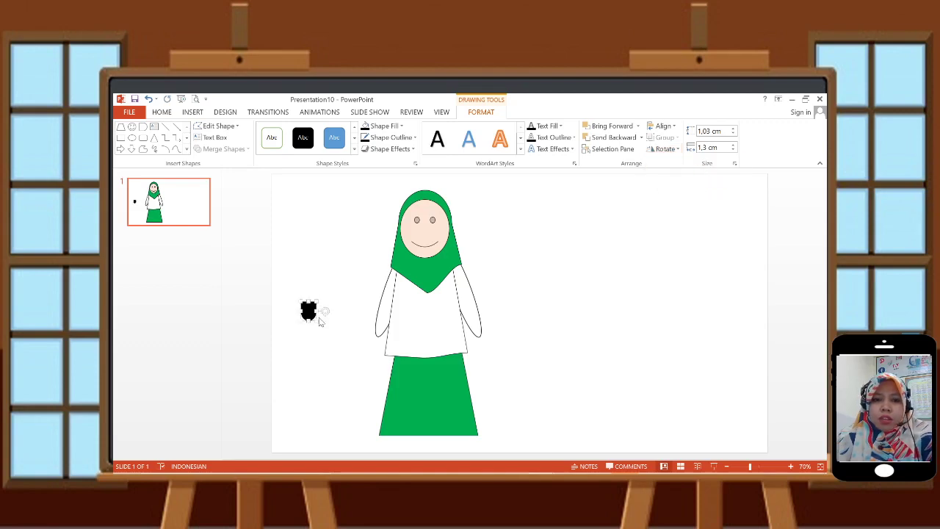
# Shrink the black shape to about 1.03 × 0.61 cm and place it just under the skirt's hem as a foot.
pyautogui.click(320, 326)
pyautogui.click(311, 313)
pyautogui.moveTo(316, 321); pyautogui.dragTo(415, 444)
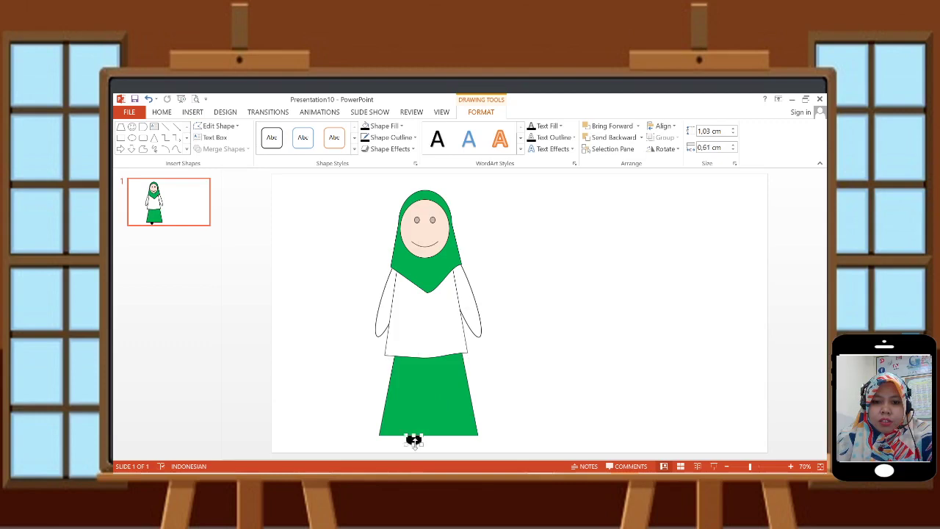
pyautogui.click(431, 441)
pyautogui.click(419, 440)
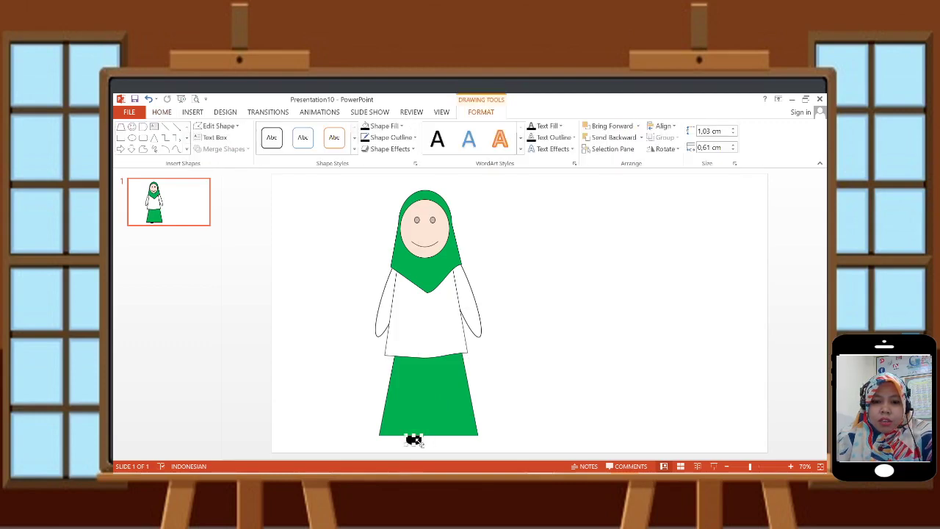
# Try shrinking the black foot to about 0.61 × 0.41 cm and undo the resize.
pyautogui.moveTo(420, 443); pyautogui.dragTo(415, 440)
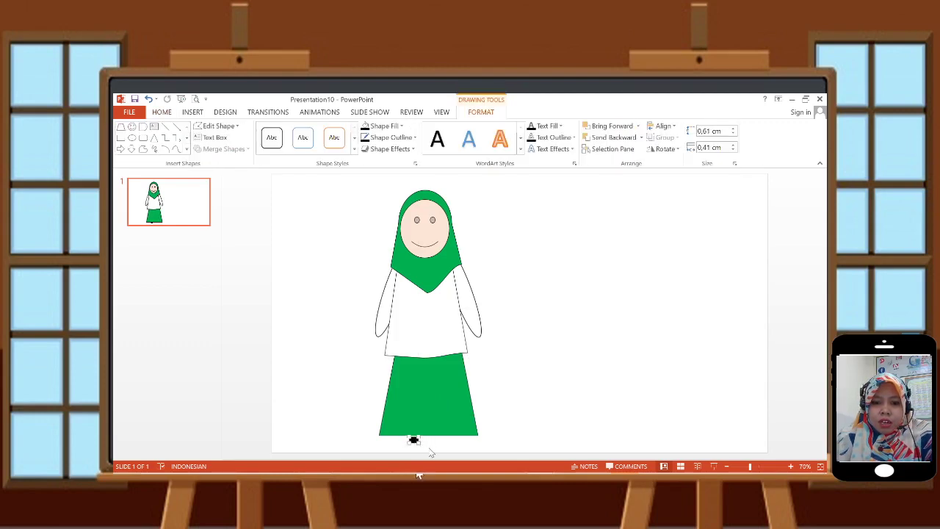
pyautogui.click(420, 445)
pyautogui.click(416, 440)
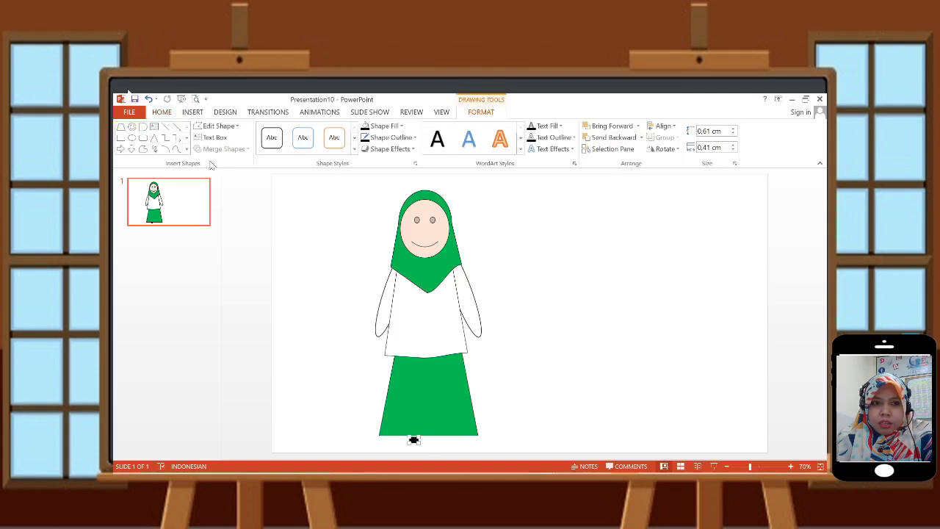
pyautogui.hotkey('ctrl', 'z')
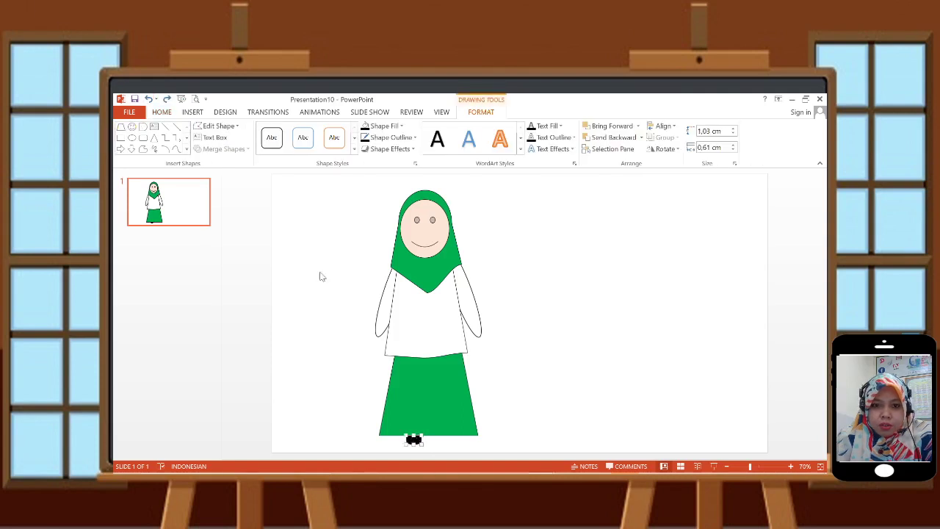
# Position the black foot under the skirt's hem and add an identical copy beside it as the second foot.
pyautogui.click(790, 466)
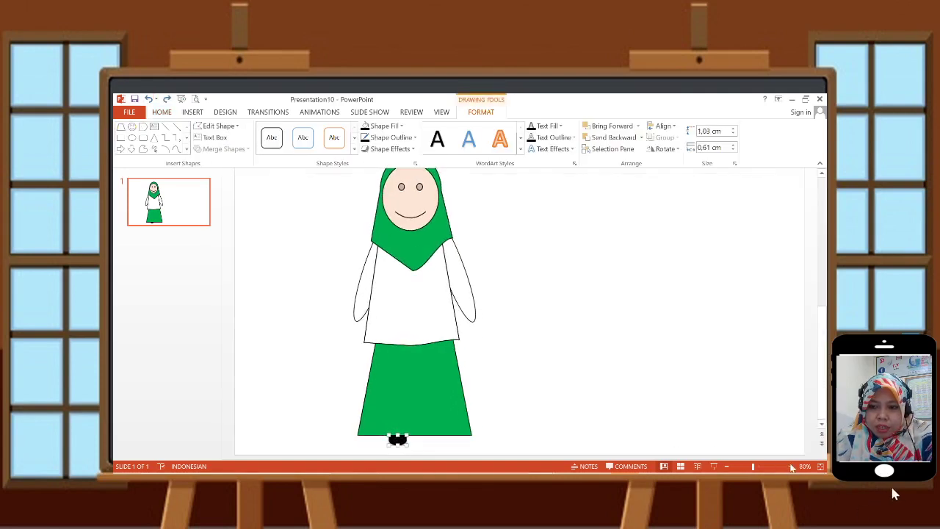
pyautogui.click(791, 466)
pyautogui.click(791, 466)
pyautogui.click(683, 418)
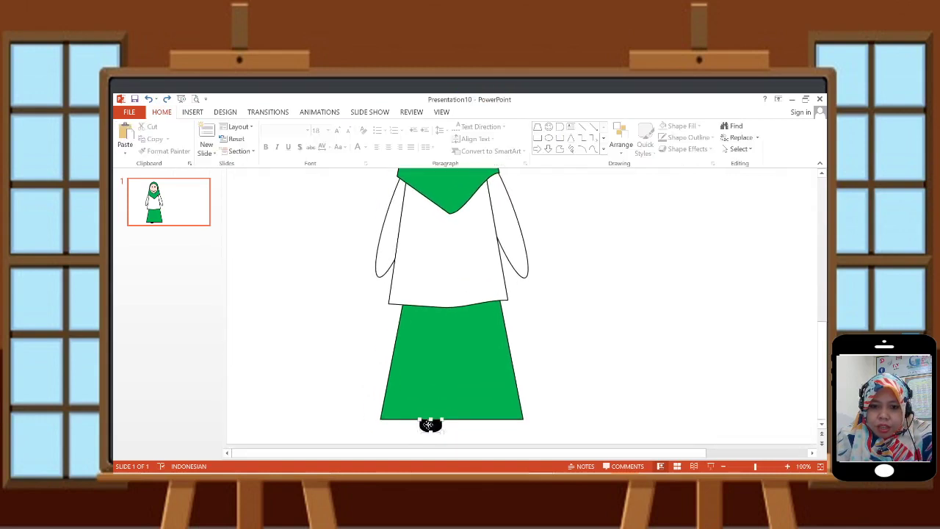
pyautogui.click(429, 424)
pyautogui.moveTo(421, 418); pyautogui.dragTo(476, 434)
pyautogui.click(577, 387)
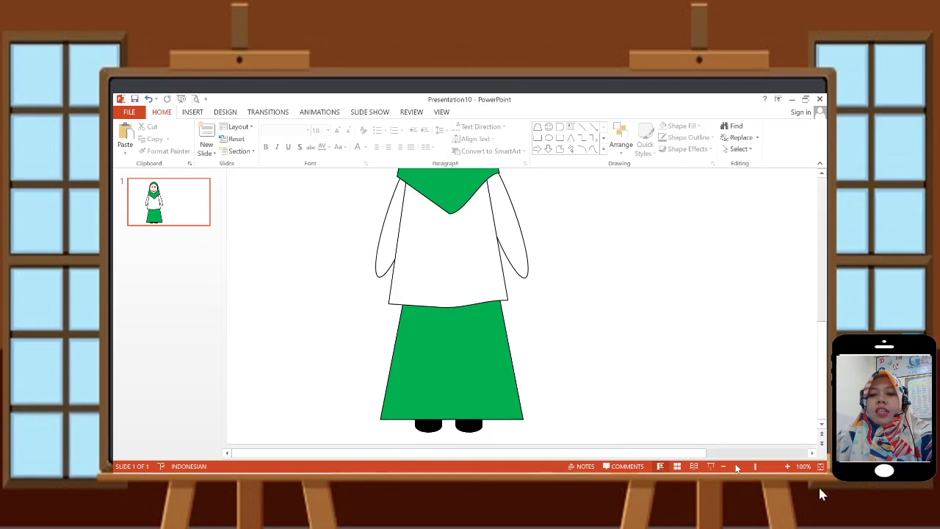
# Draw a nearly square rectangle about 1.63 cm high and 1.61 cm wide on the chest of the white top.
pyautogui.moveTo(754, 466); pyautogui.dragTo(744, 466)
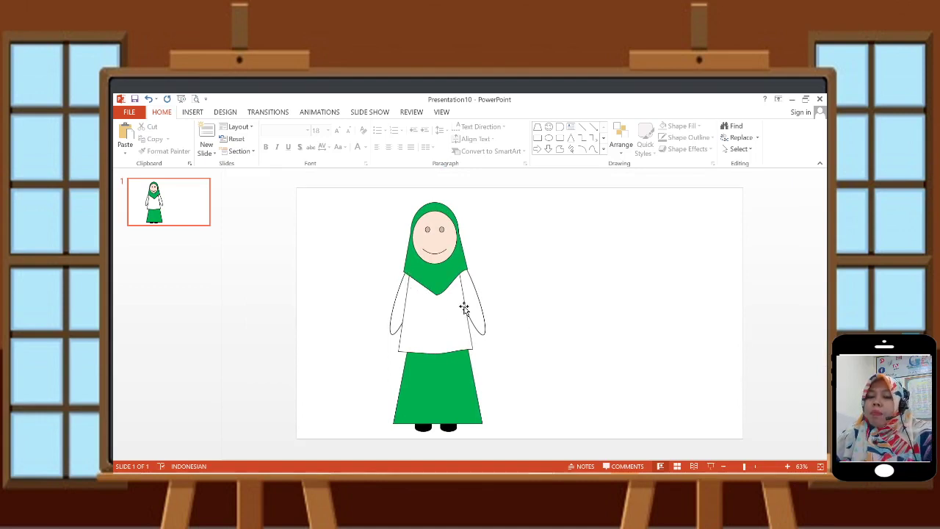
pyautogui.click(195, 112)
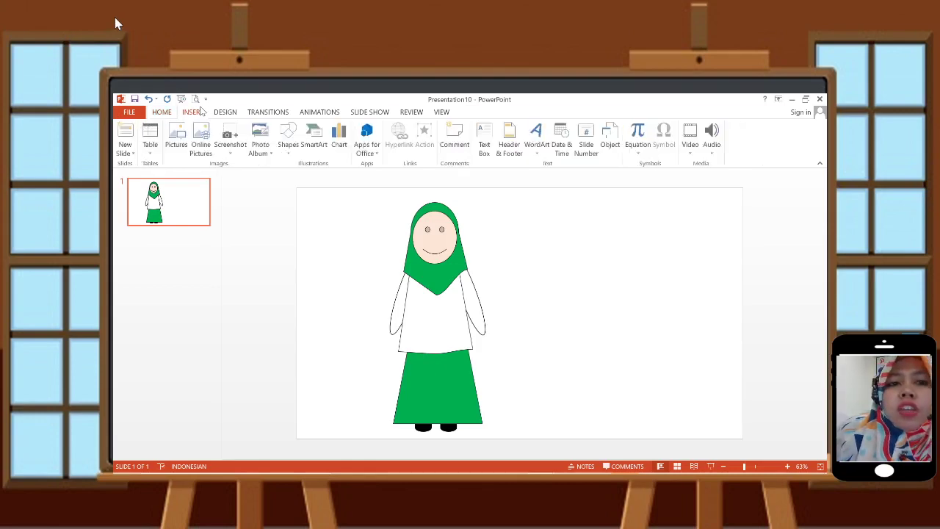
pyautogui.click(288, 144)
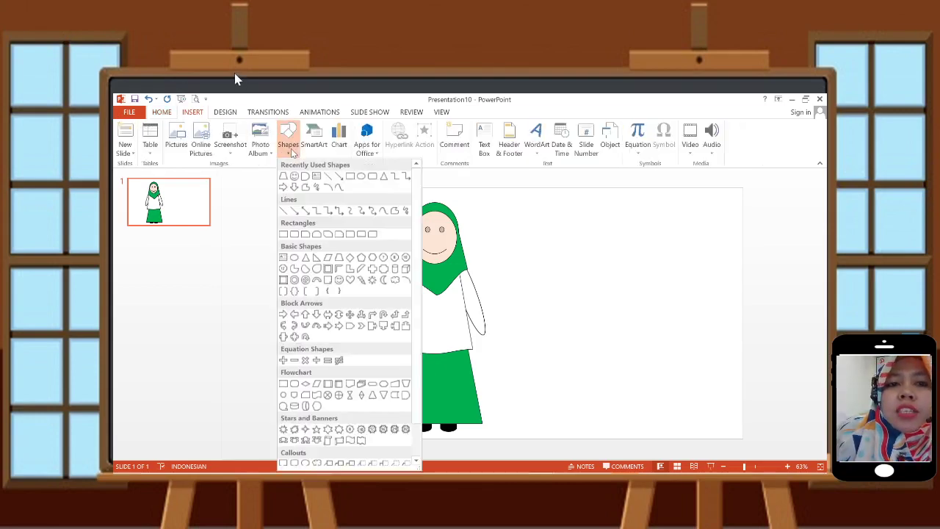
pyautogui.click(350, 176)
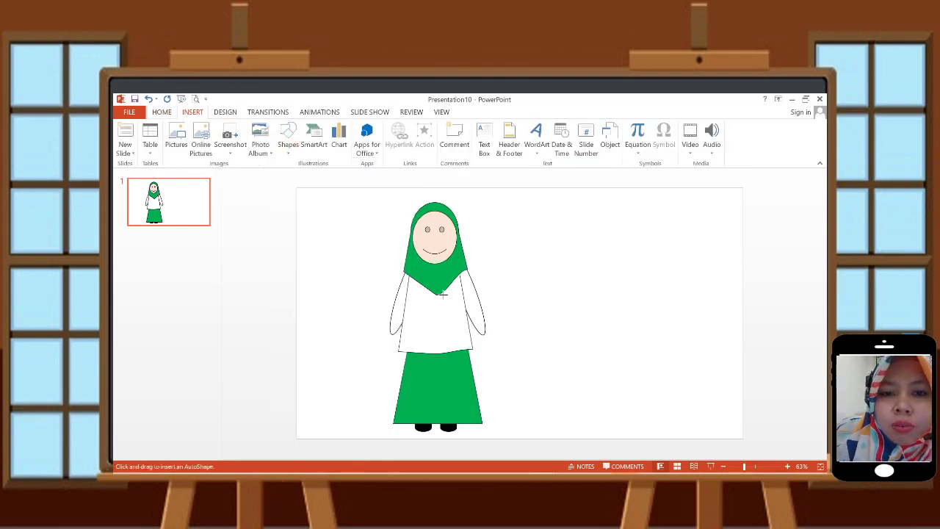
pyautogui.moveTo(440, 293)
pyautogui.mouseDown()
pyautogui.moveTo(463, 315)
pyautogui.moveTo(450, 293)
pyautogui.mouseUp()
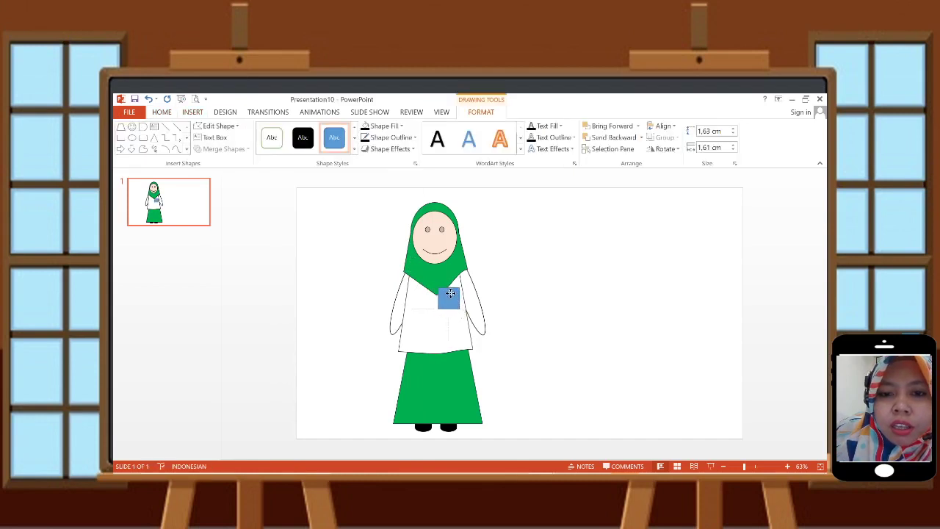
# Change the blue square's stacking order so it lies behind the headscarf but above the white top, and shift it slightly.
pyautogui.click(612, 138)
pyautogui.click(602, 138)
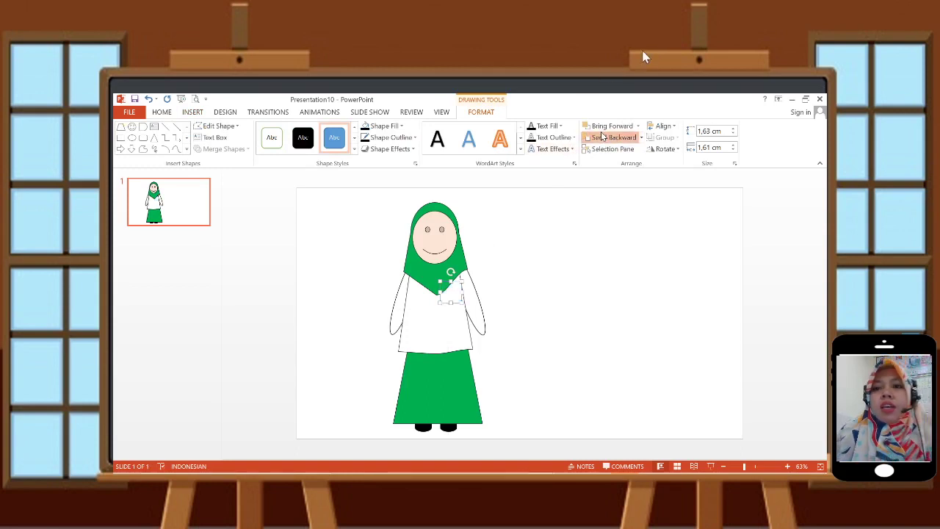
pyautogui.click(608, 126)
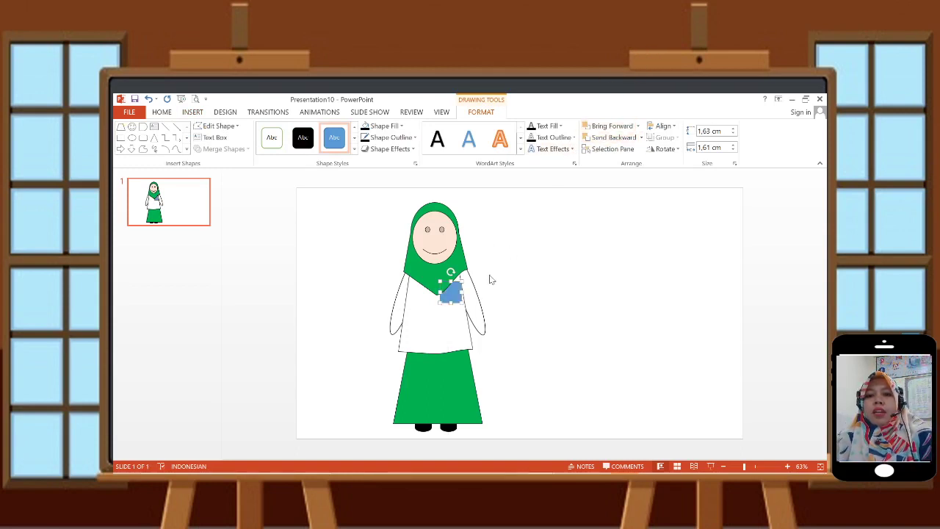
pyautogui.moveTo(453, 288); pyautogui.dragTo(448, 286)
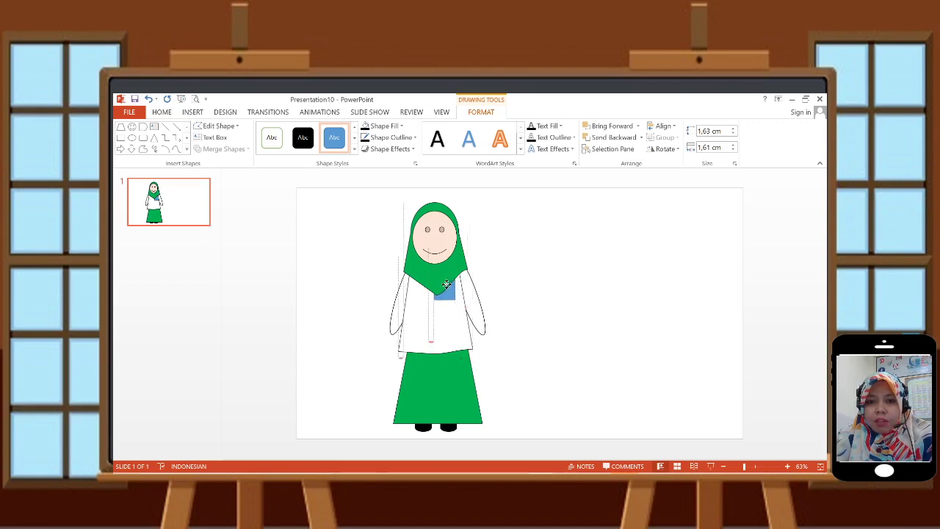
# Move the blue square off the figure to the empty area and delete it.
pyautogui.click(526, 307)
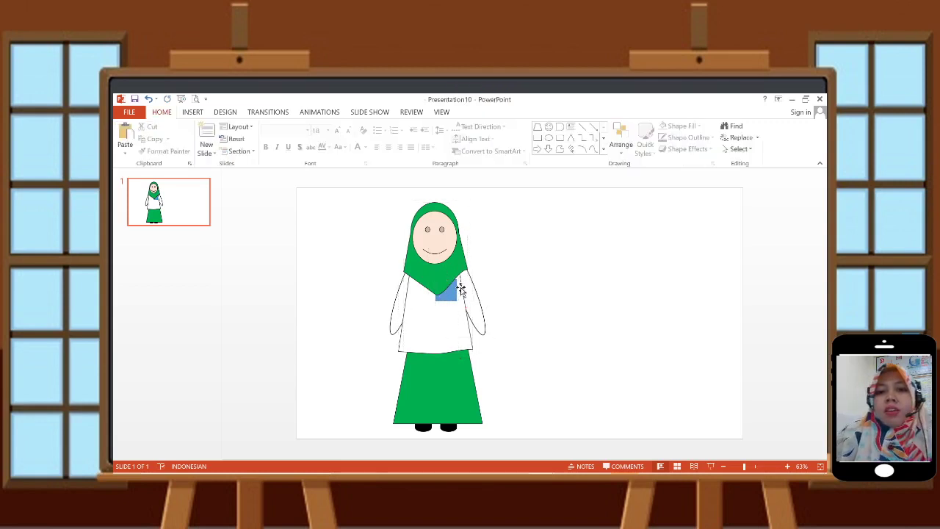
pyautogui.moveTo(455, 292); pyautogui.dragTo(621, 263)
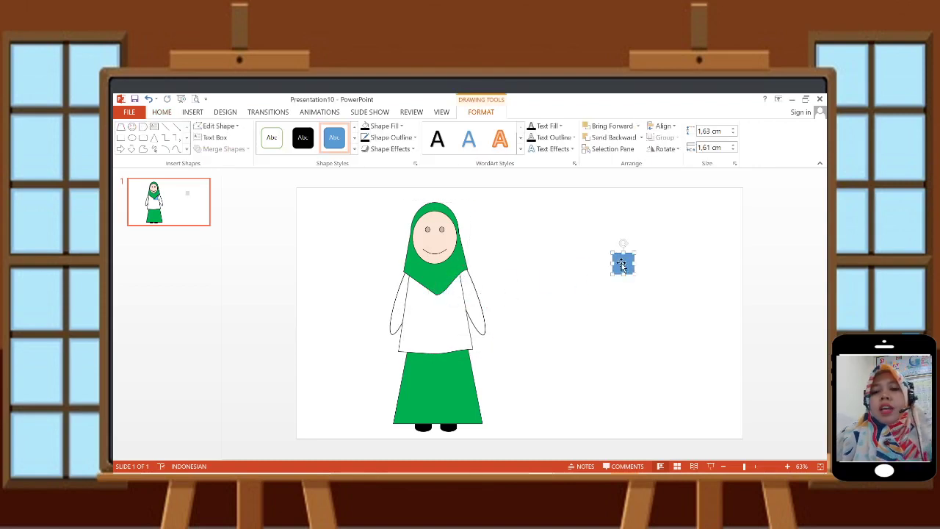
pyautogui.press('Delete')
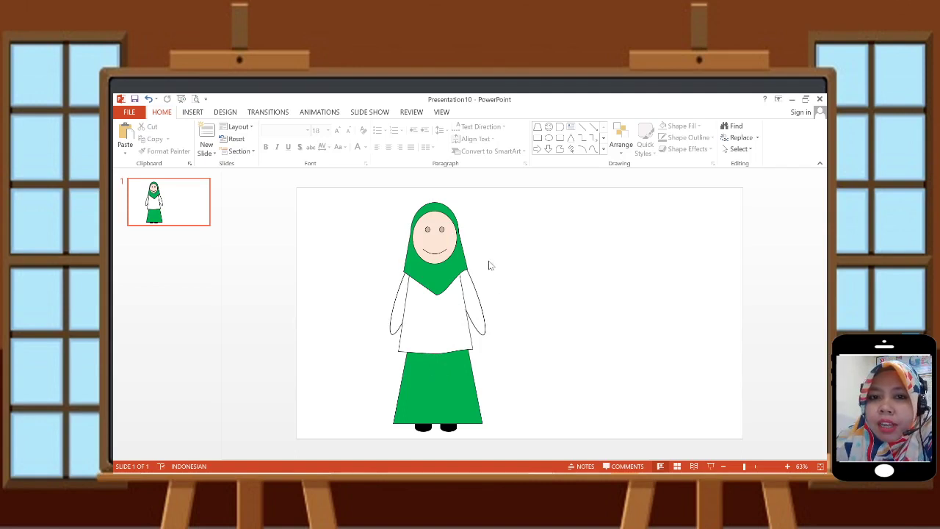
# Try moving the white top to the empty area beside the figure and undo the move.
pyautogui.moveTo(442, 307); pyautogui.dragTo(635, 310)
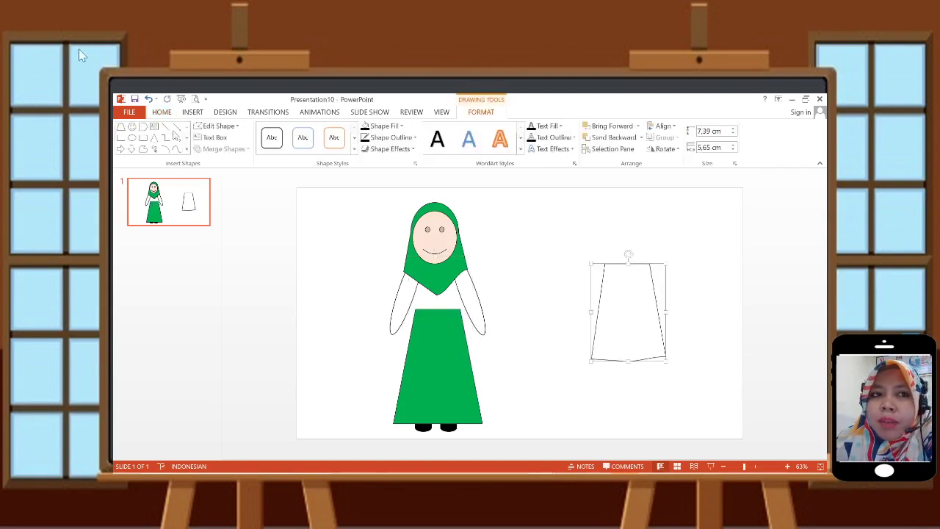
pyautogui.hotkey('ctrl', 'z')
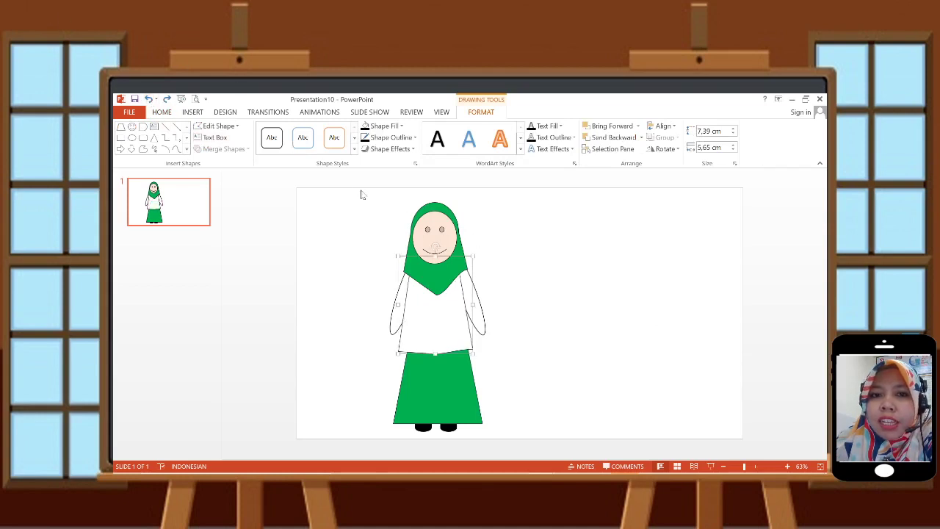
# Select all the shapes of the woman and group them into one object.
pyautogui.moveTo(361, 195); pyautogui.dragTo(555, 452)
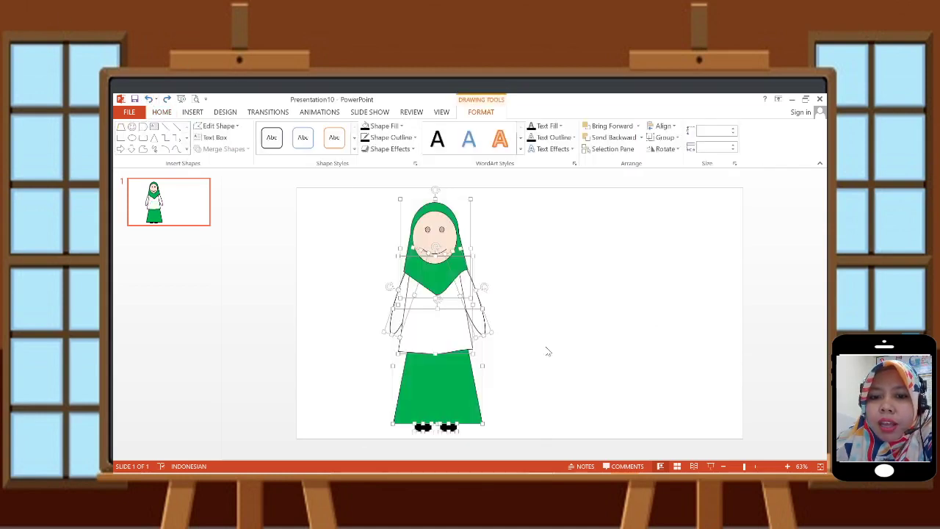
pyautogui.click(664, 148)
pyautogui.click(665, 138)
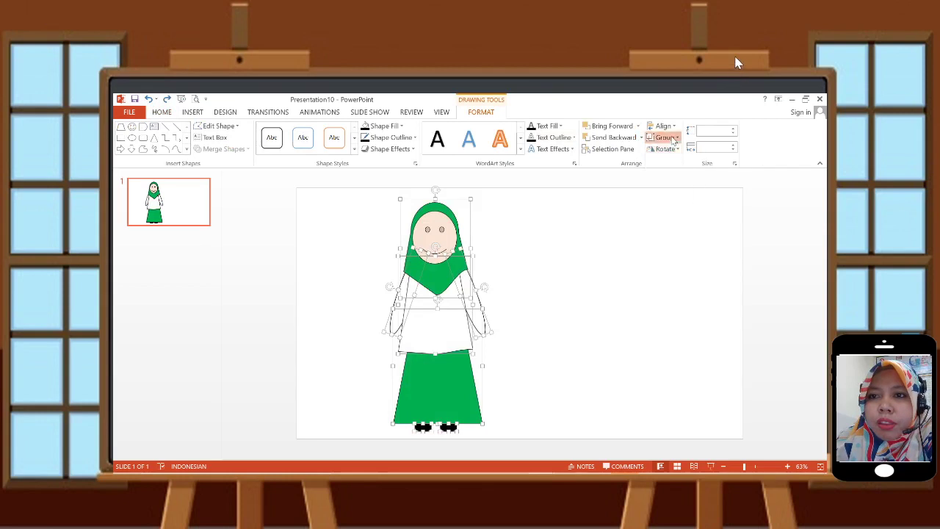
pyautogui.click(671, 150)
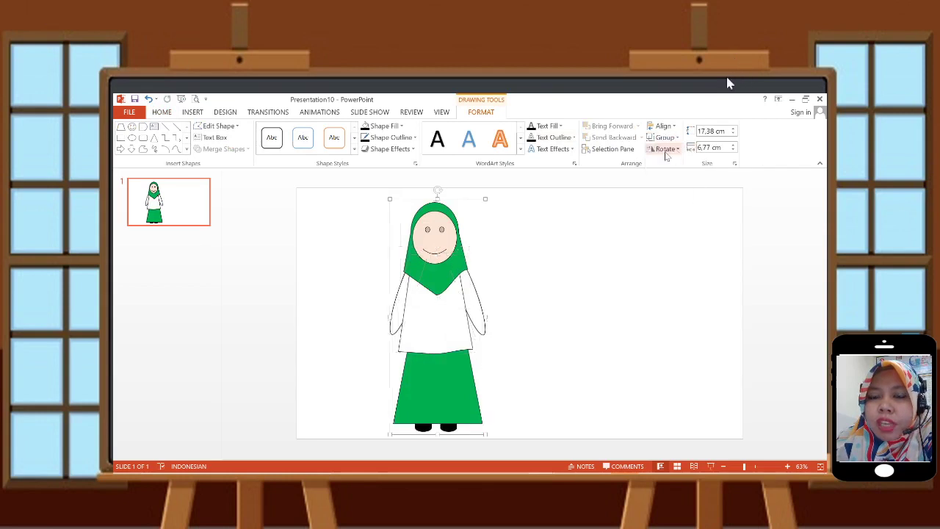
# Resize the grouped woman slightly smaller from its upper corner.
pyautogui.click(487, 200)
pyautogui.click(472, 229)
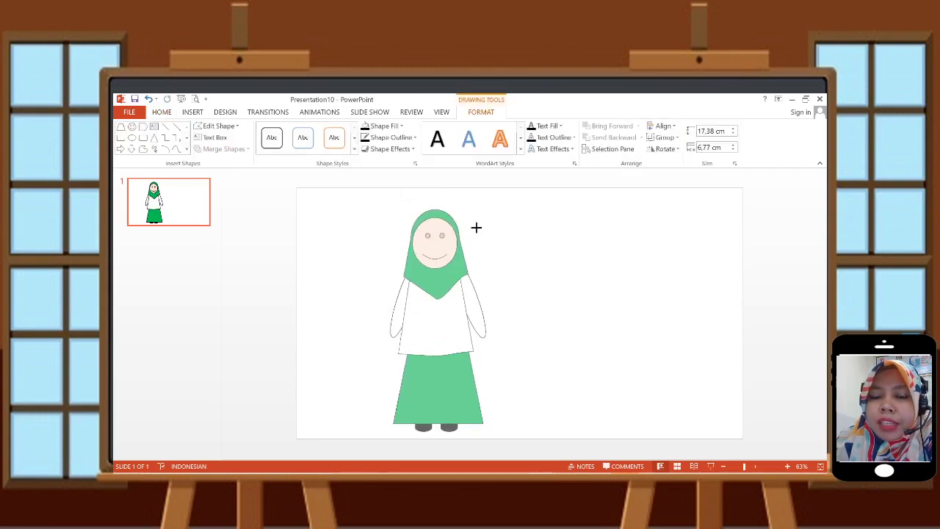